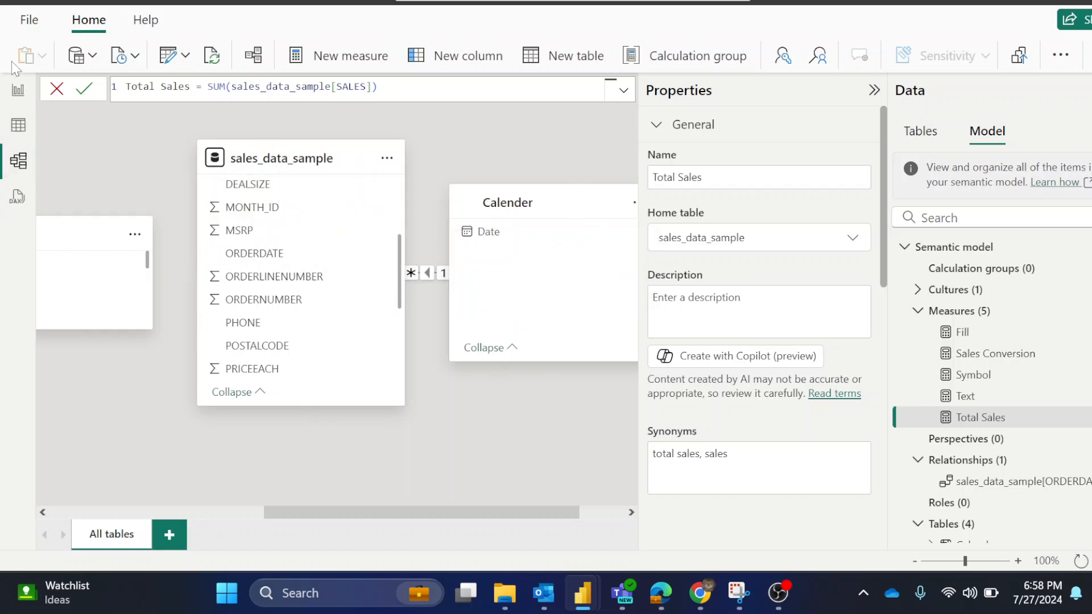
Step: In the report view, select the monthly sales table and view the formula of its Total Sales measure
click(18, 90)
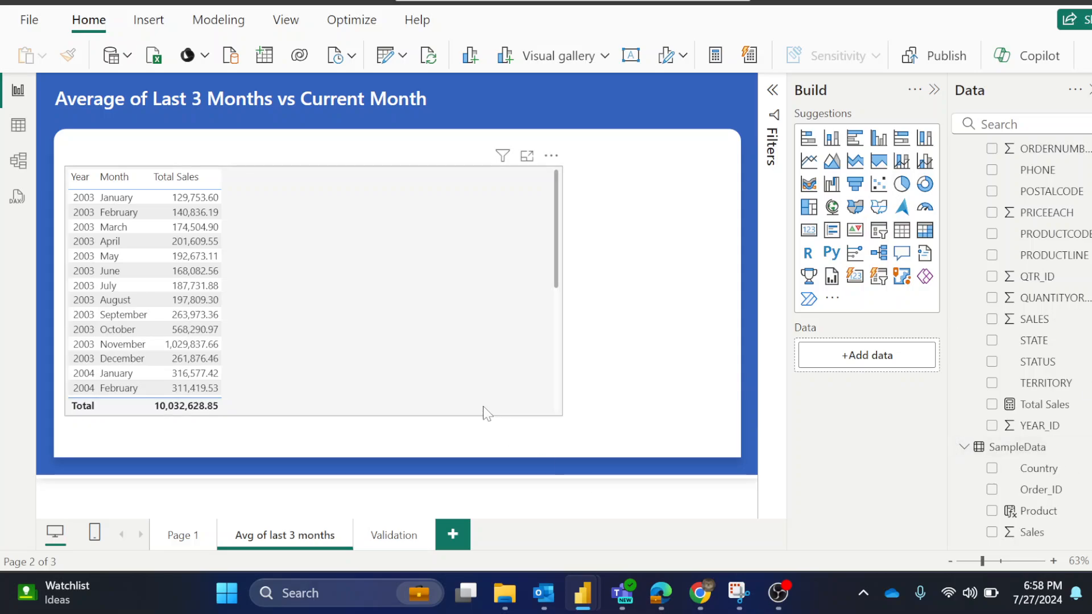
click(462, 388)
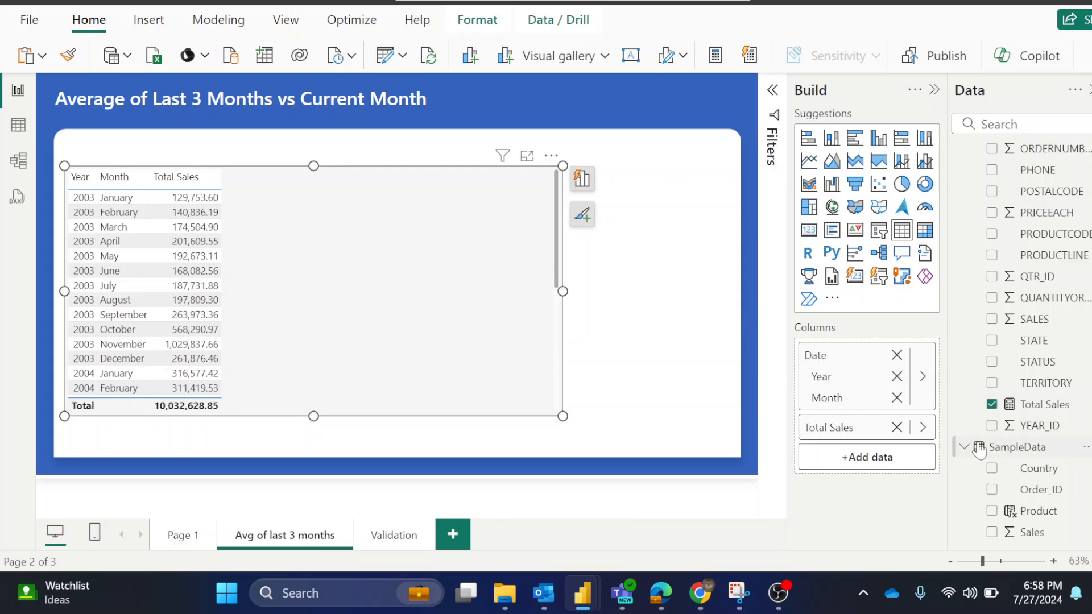
click(1035, 405)
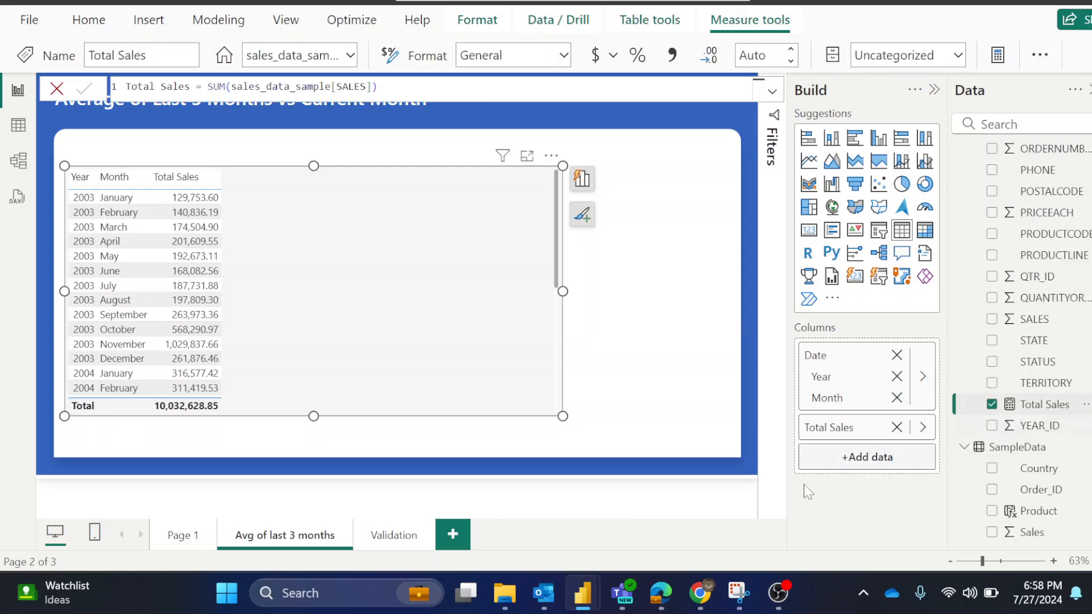
click(56, 89)
Step: Create a new measure in the sales_data_sample table and name it "Avg of Last 3 MOnths"
scroll(1085, 300, up, 10)
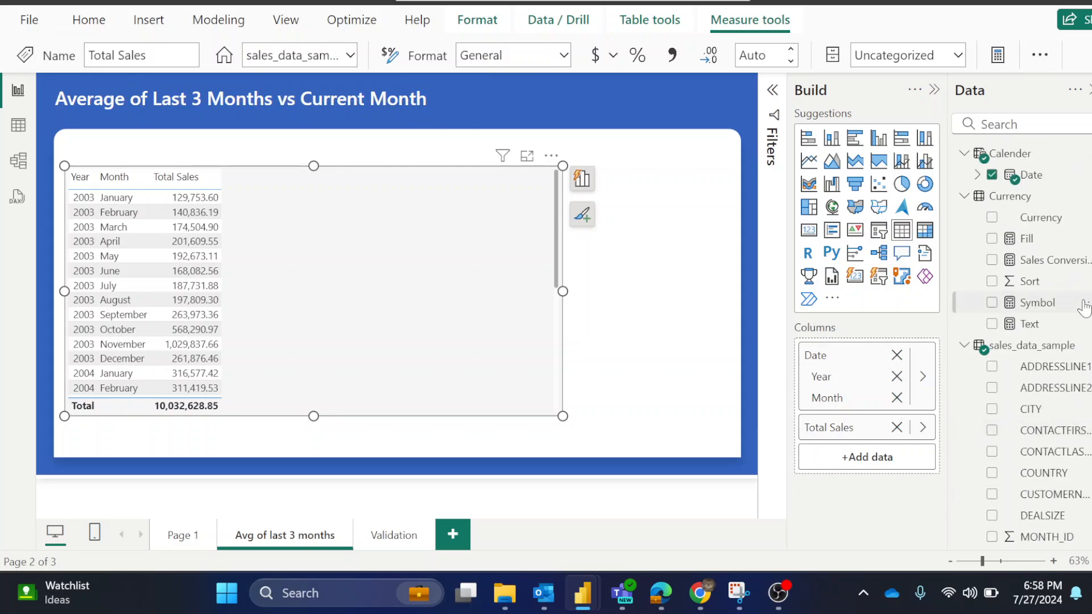
click(1083, 345)
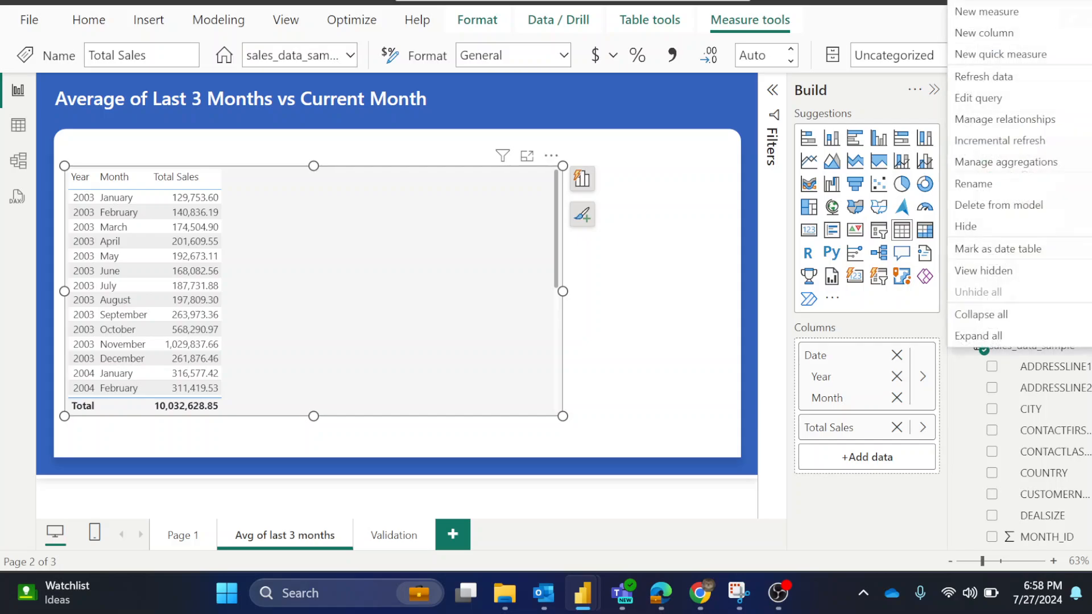
click(1023, 26)
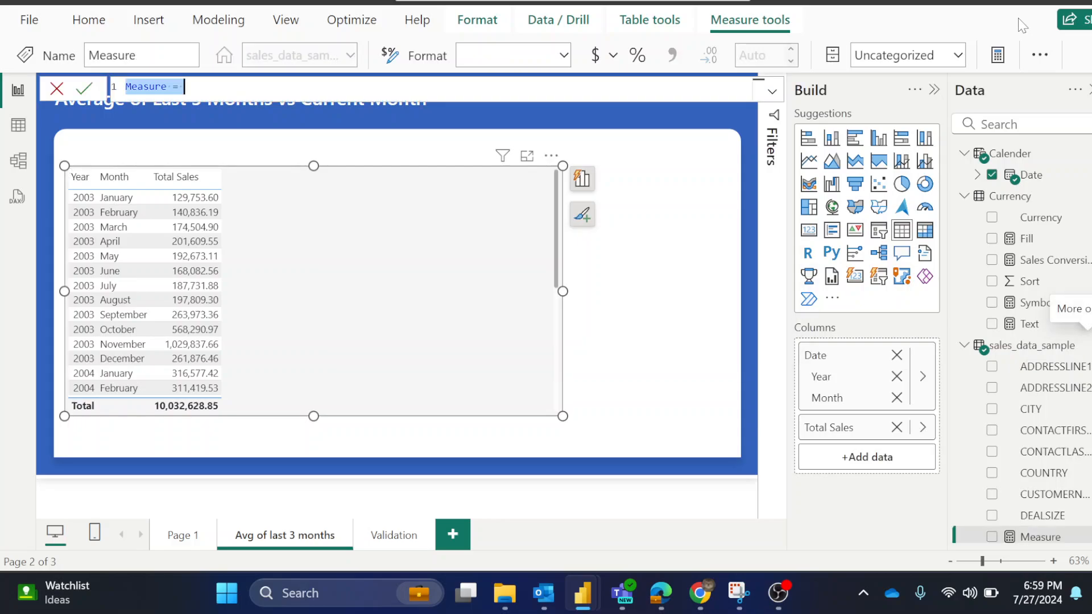
key(BackSpace)
text(Avg of L)
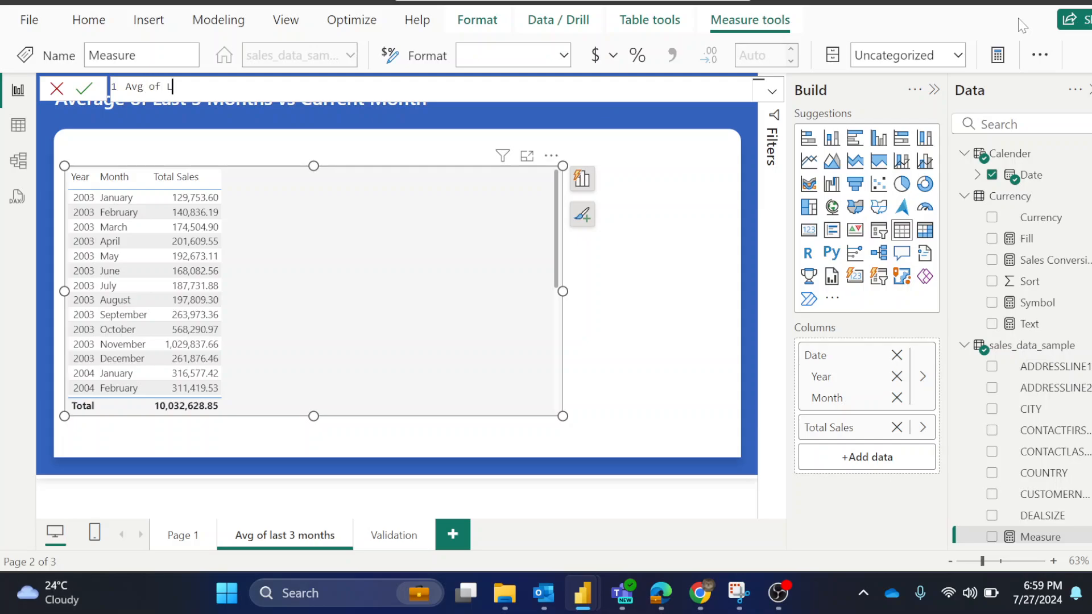
text(ast 3 MOnths)
key(shift+Return)
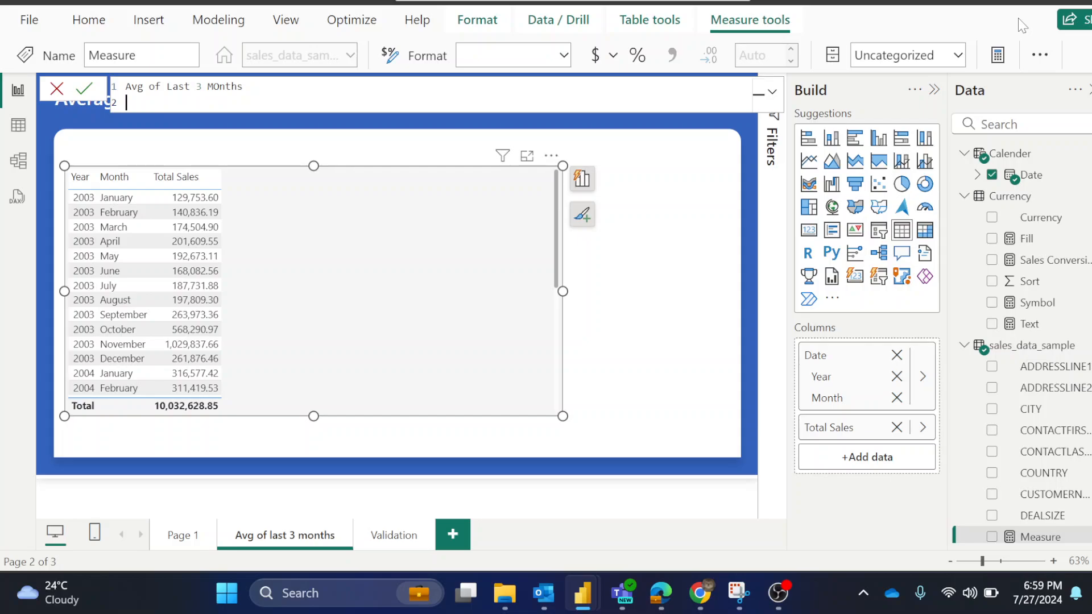
Step: Define a variable maxDate in the measure as MAX(Calender[Date])
text(var maxDate = MAX(date)
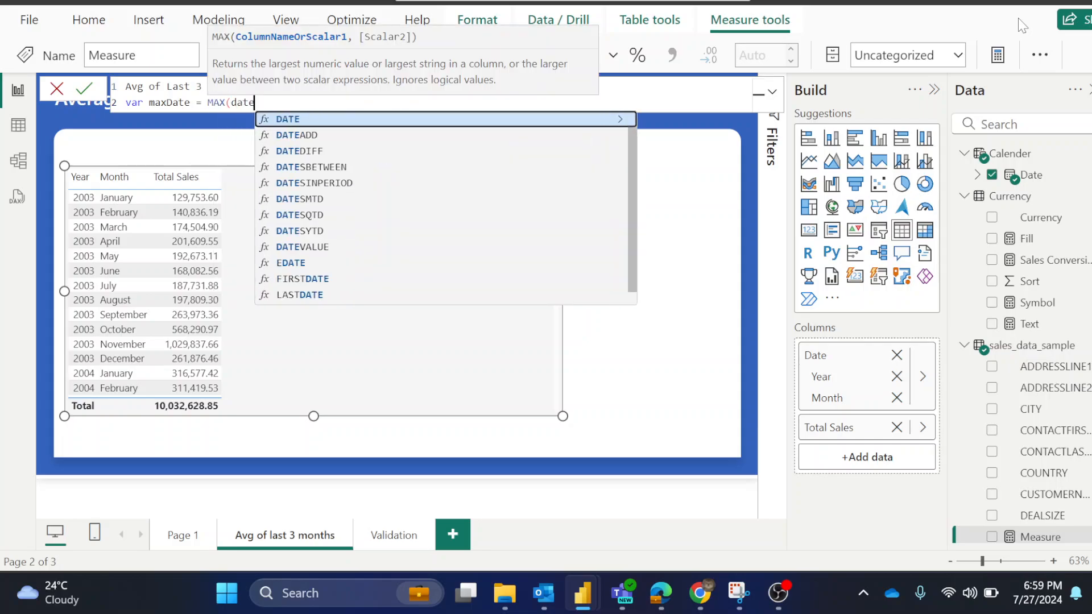
key(Up)
key(Down)
key(Tab)
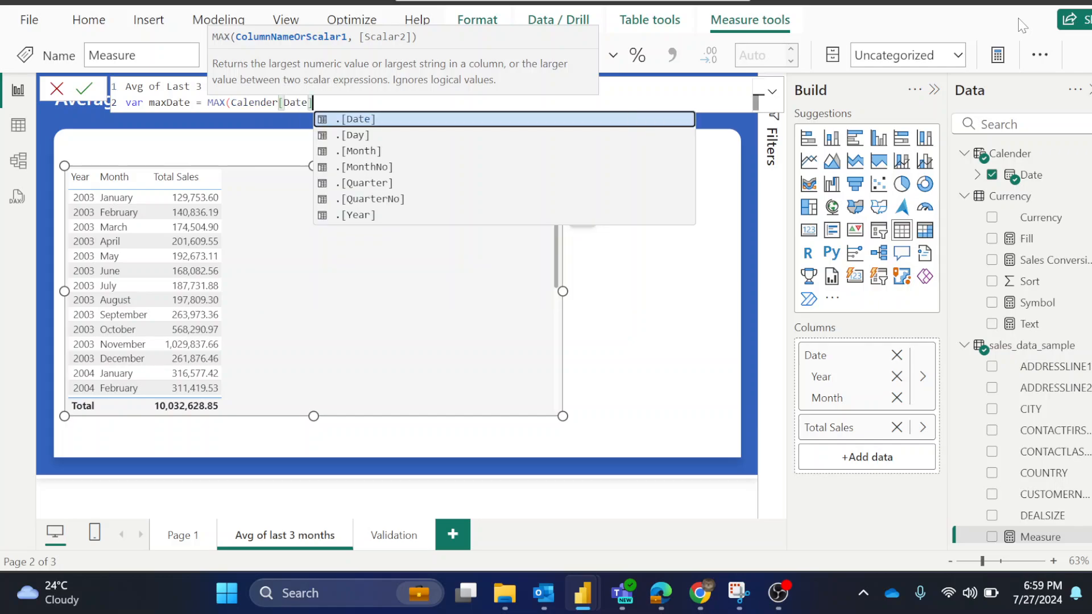
text())
key(shift+Return)
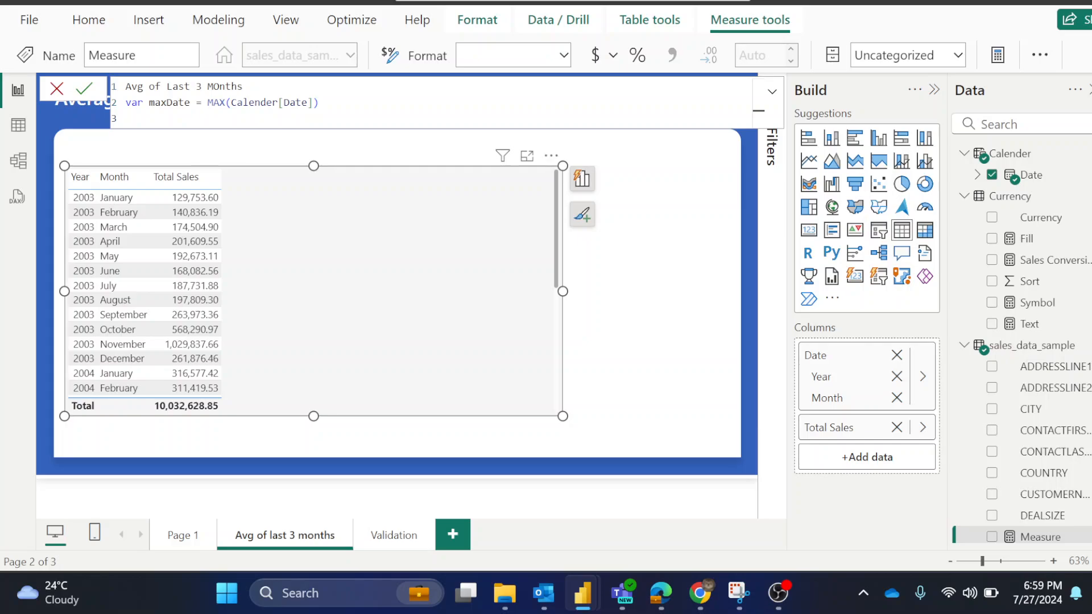
Step: Add the missing equals sign after the measure name and a return line below the maxDate variable
text(return)
key(shift+Return)
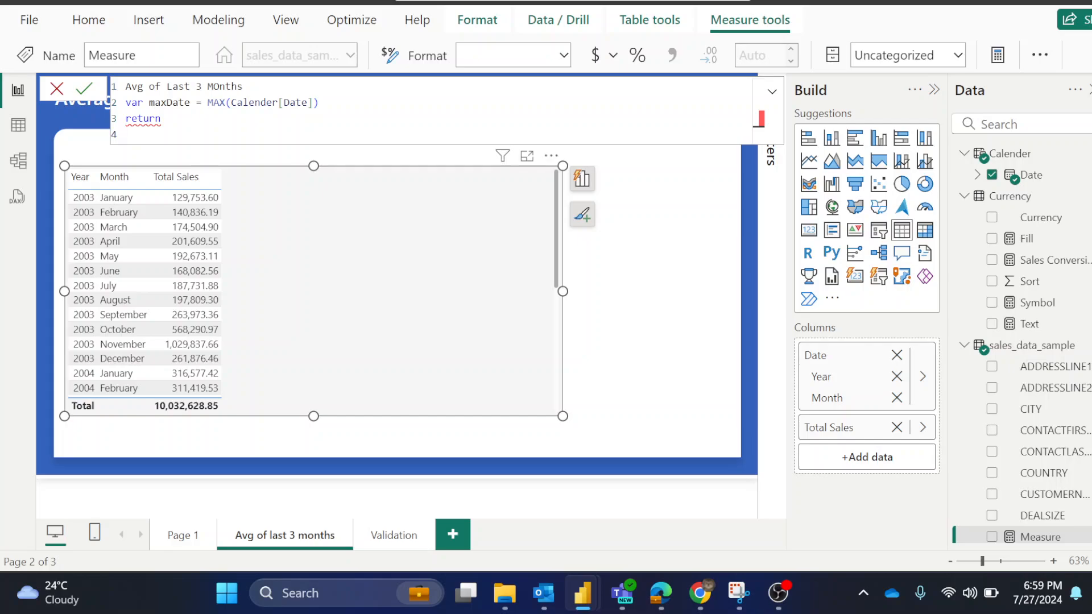
key(BackSpace)
key(BackSpace)
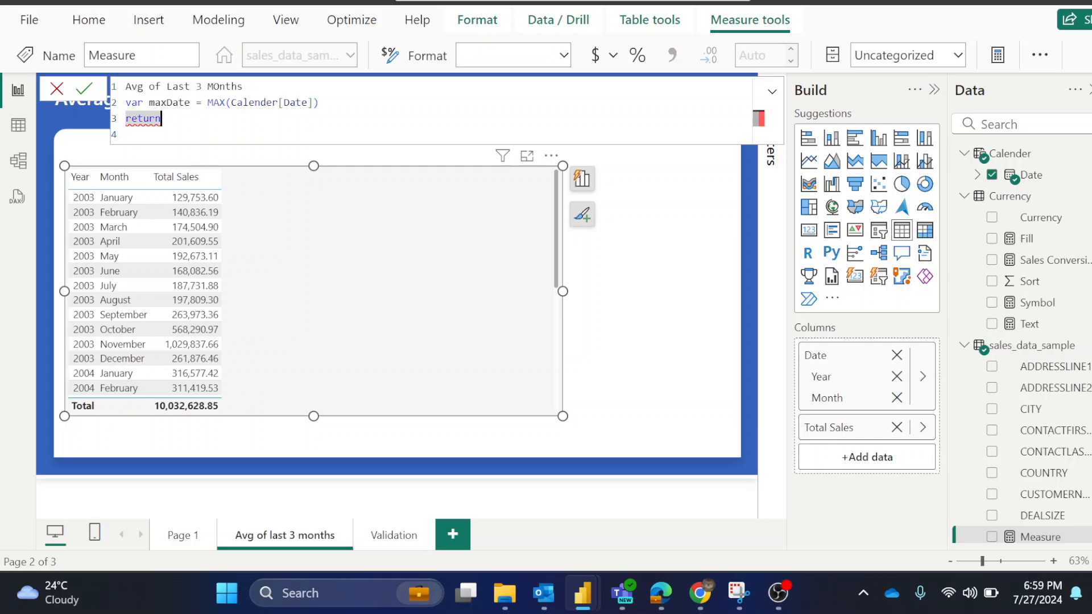
click(249, 87)
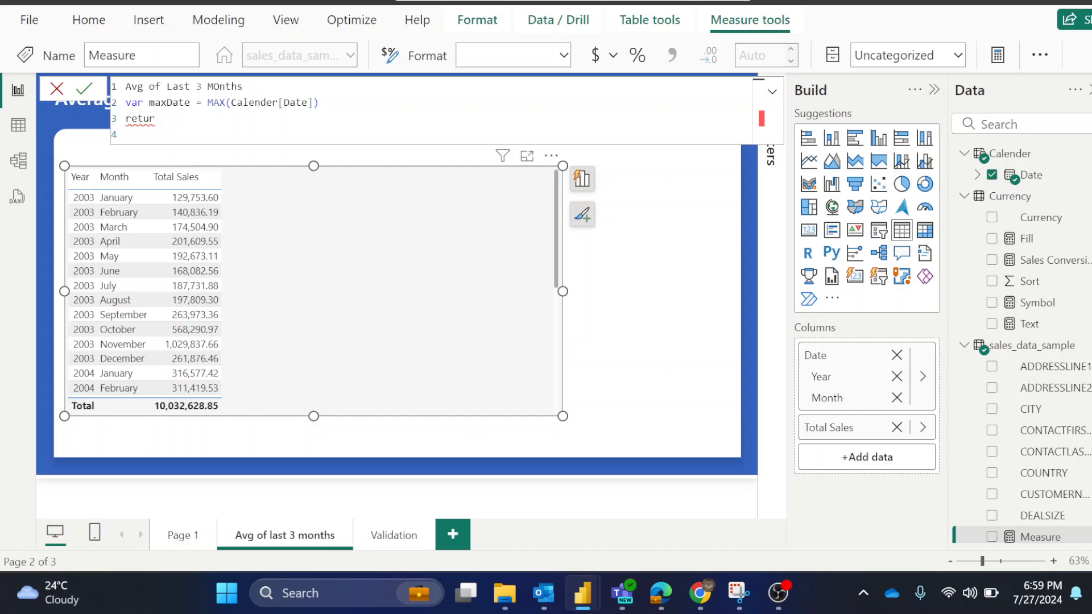
text(=)
click(155, 118)
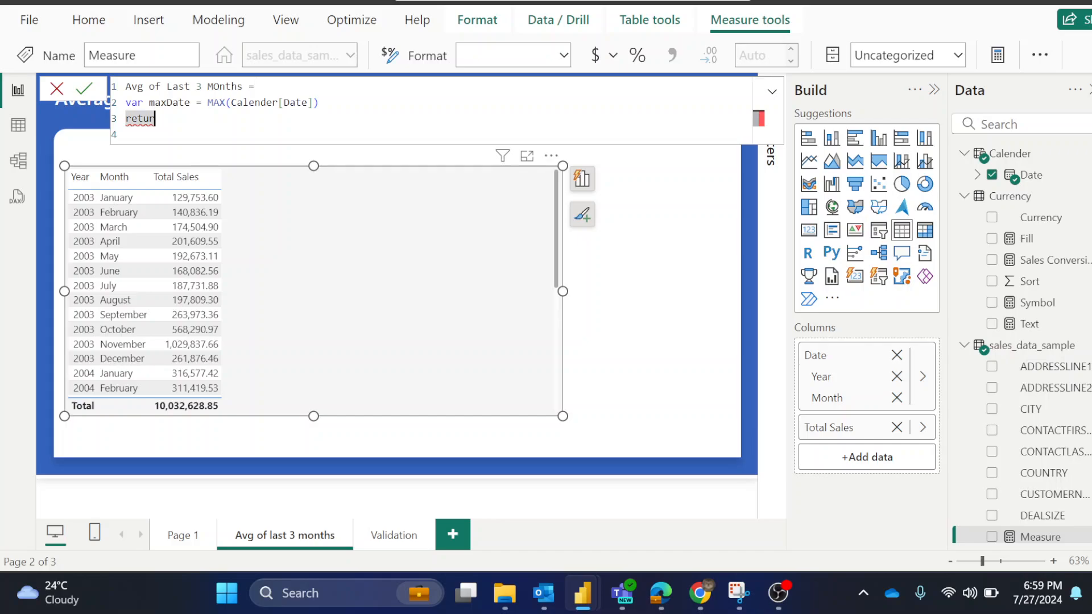
text(n)
key(Return)
Step: Begin the returned expression with a CALCULATE function that takes [Total Sales] as its expression
text(cal)
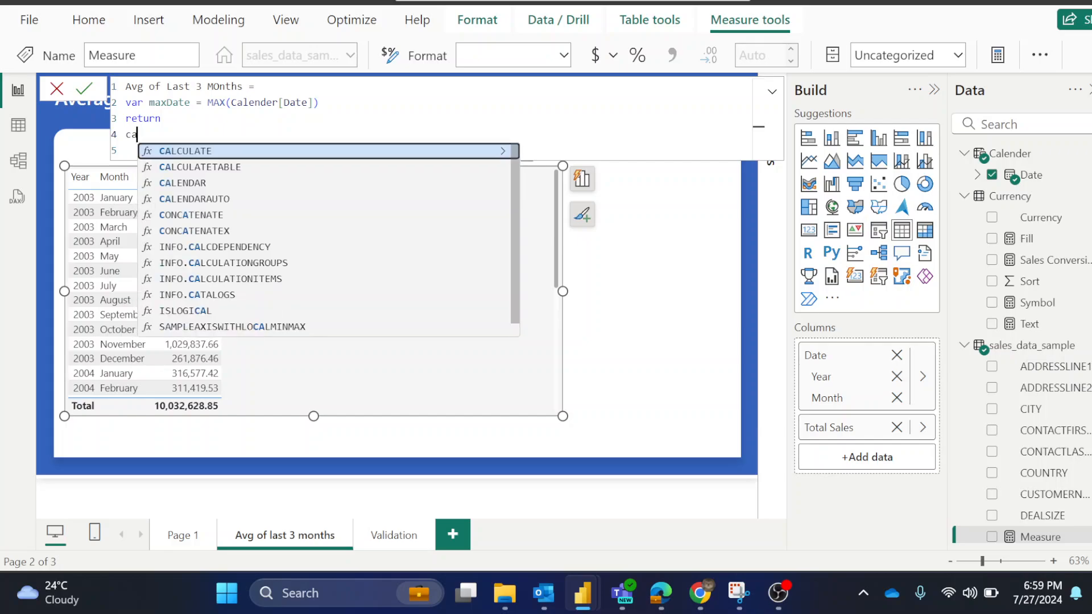
key(Tab)
key(Return)
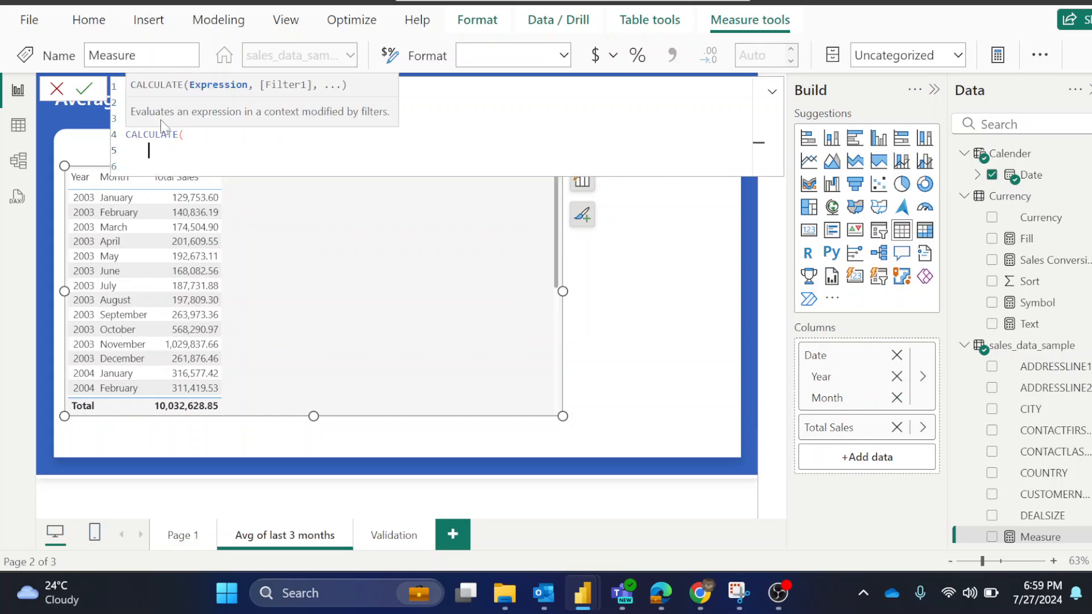
text(sum)
key(BackSpace)
key(BackSpace)
key(BackSpace)
text([)
key(Tab)
text(,)
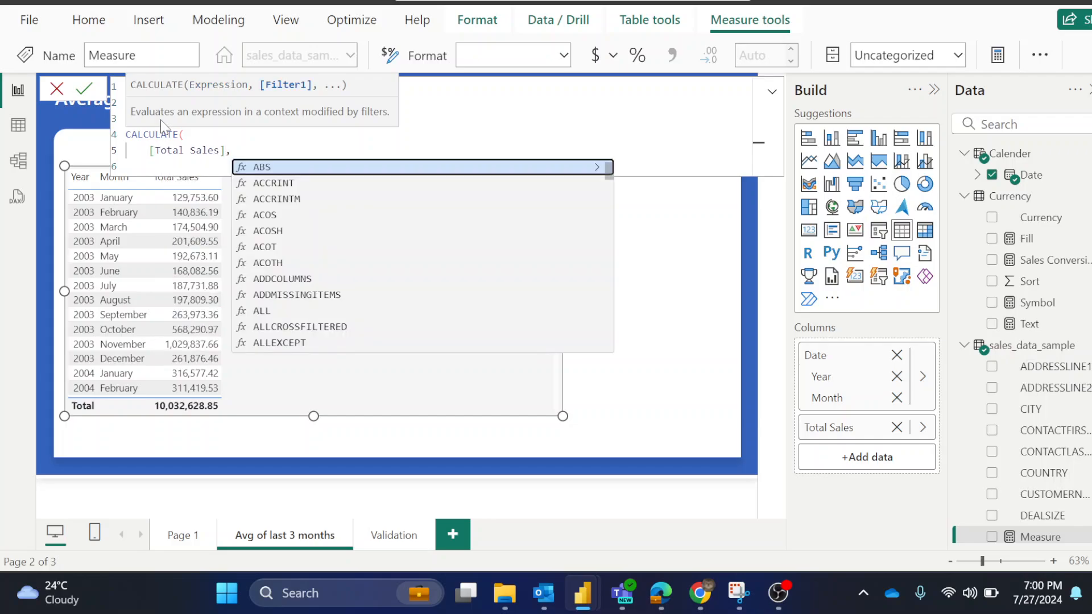
key(shift+Return)
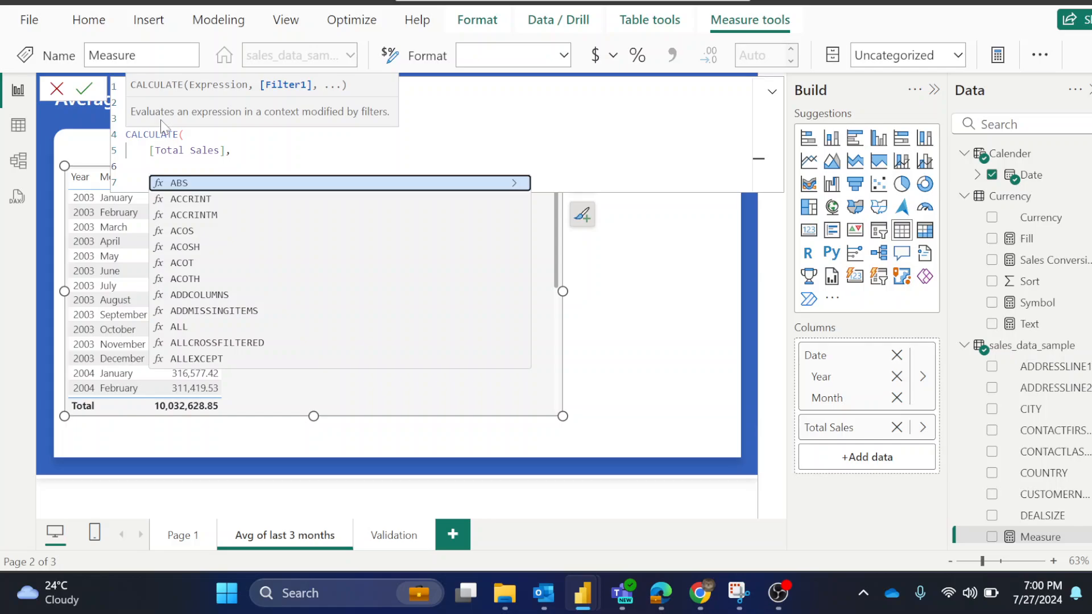
Step: Add a DATESINPERIOD filter to CALCULATE with Calender[Date] as its dates argument
text(date)
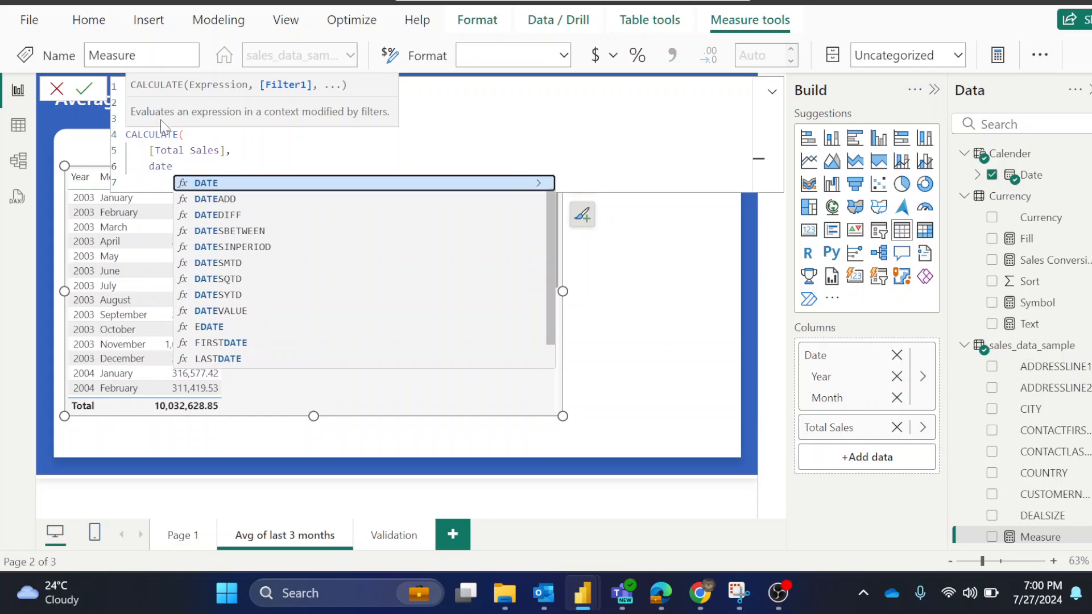
text(si)
key(Tab)
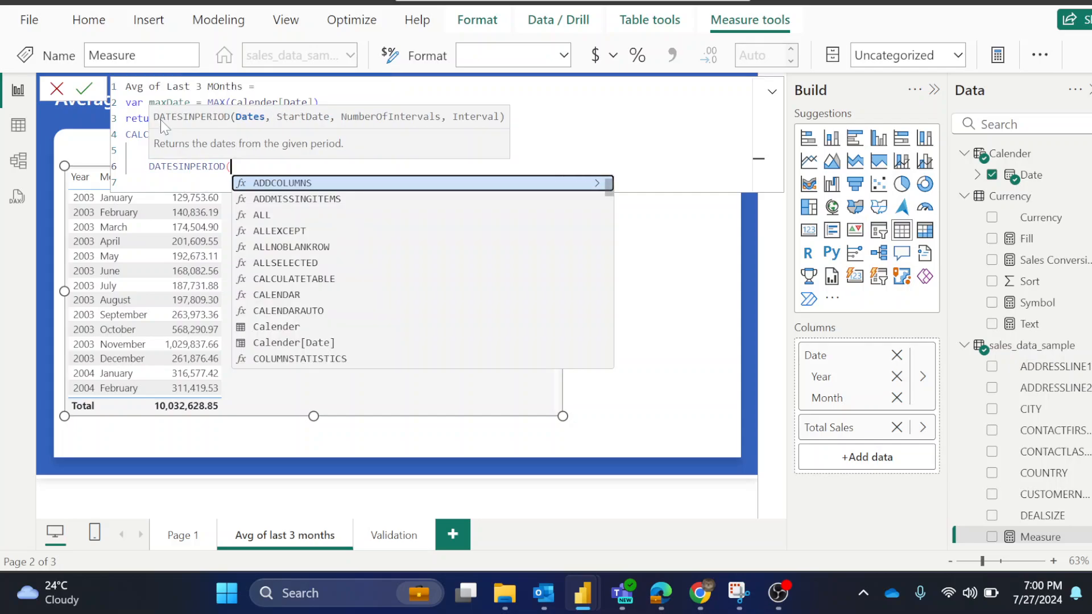
key(shift+Return)
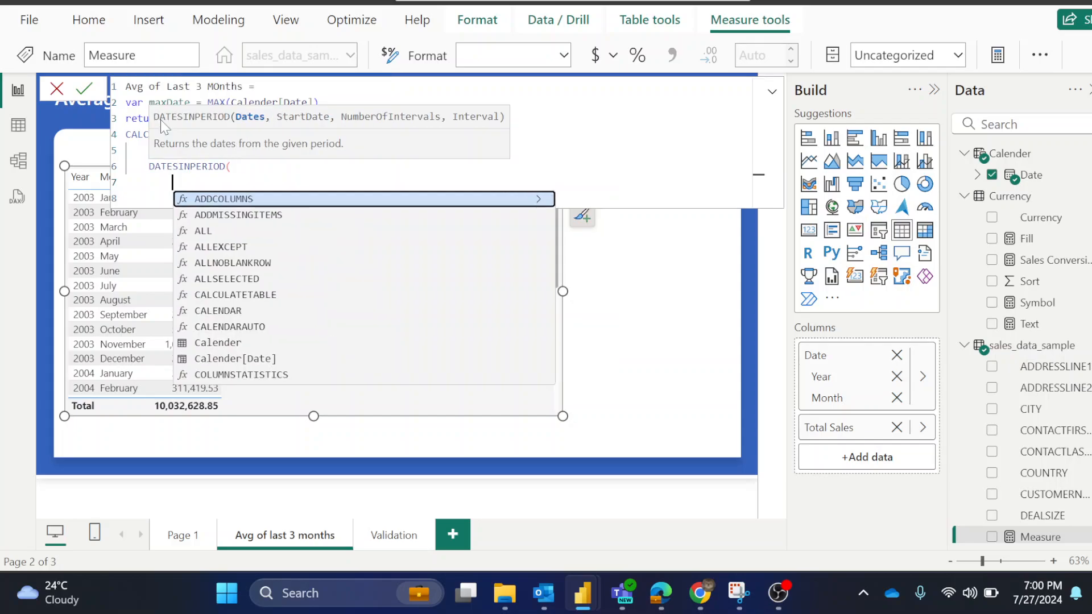
text(date)
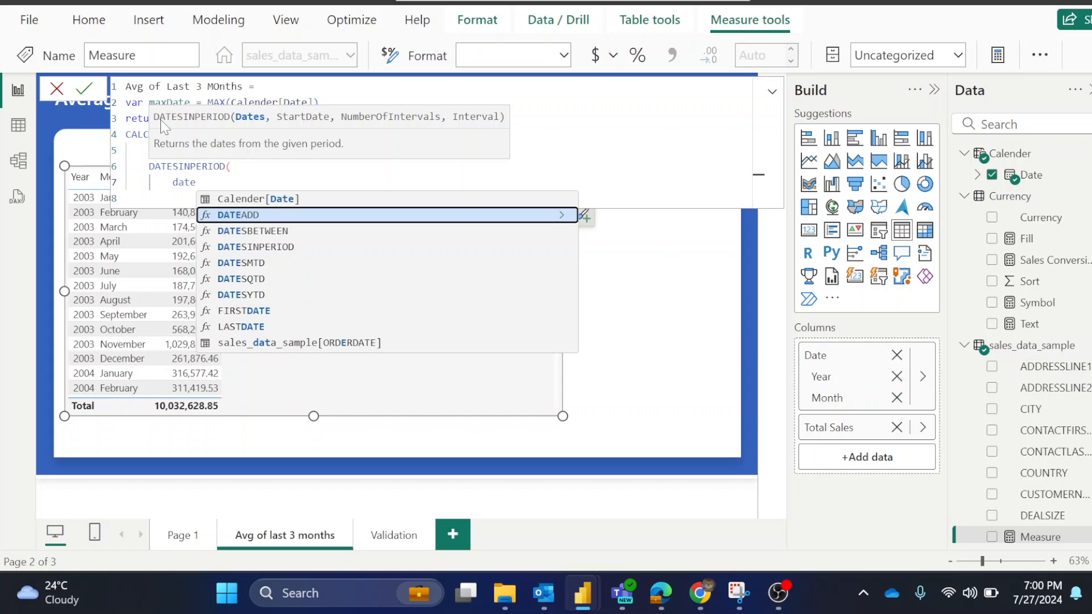
key(Up)
key(Tab)
text(,)
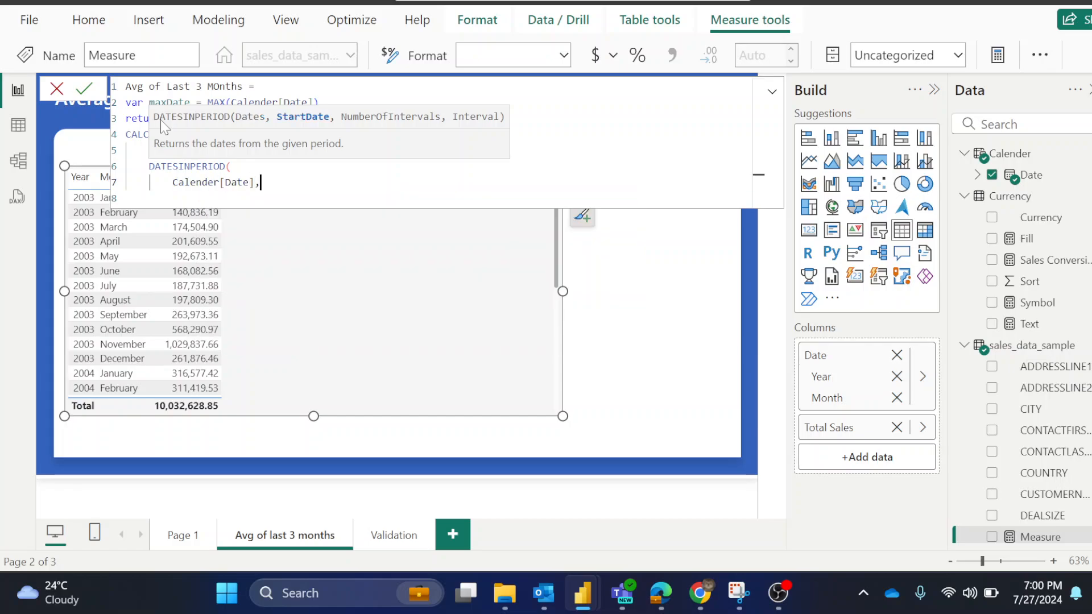
key(shift+Return)
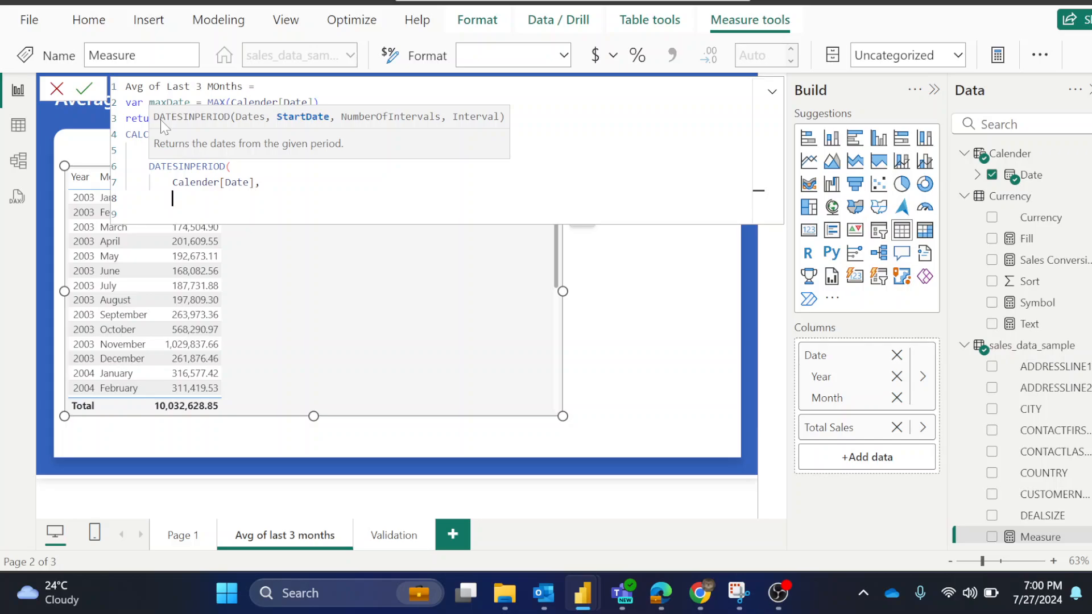
Step: Use the maxDate variable as the start date of DATESINPERIOD
text(max)
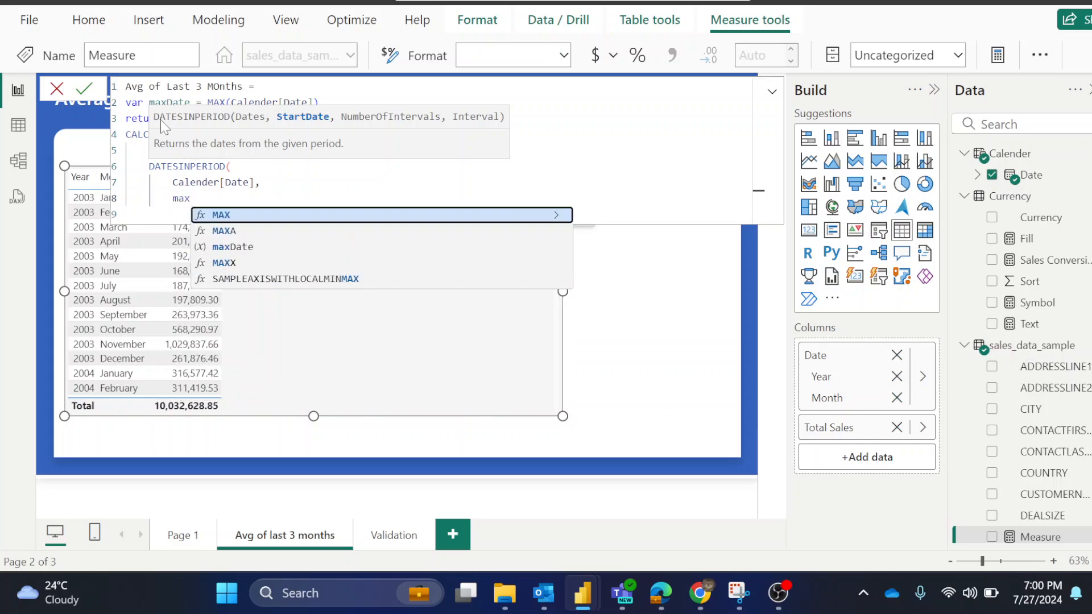
key(Down)
key(Down)
key(Tab)
text(,)
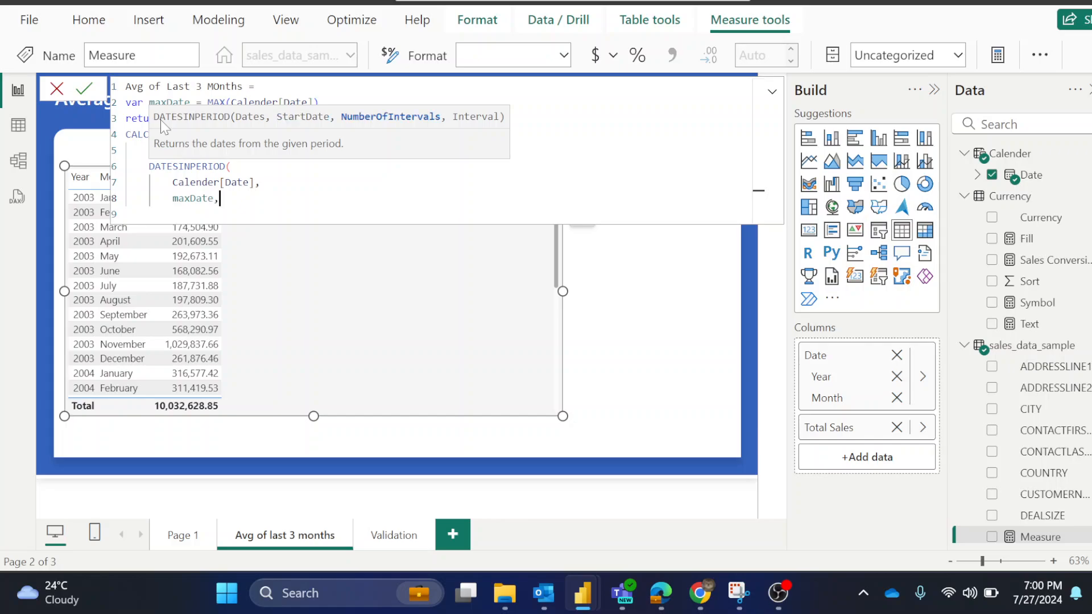
key(shift+Return)
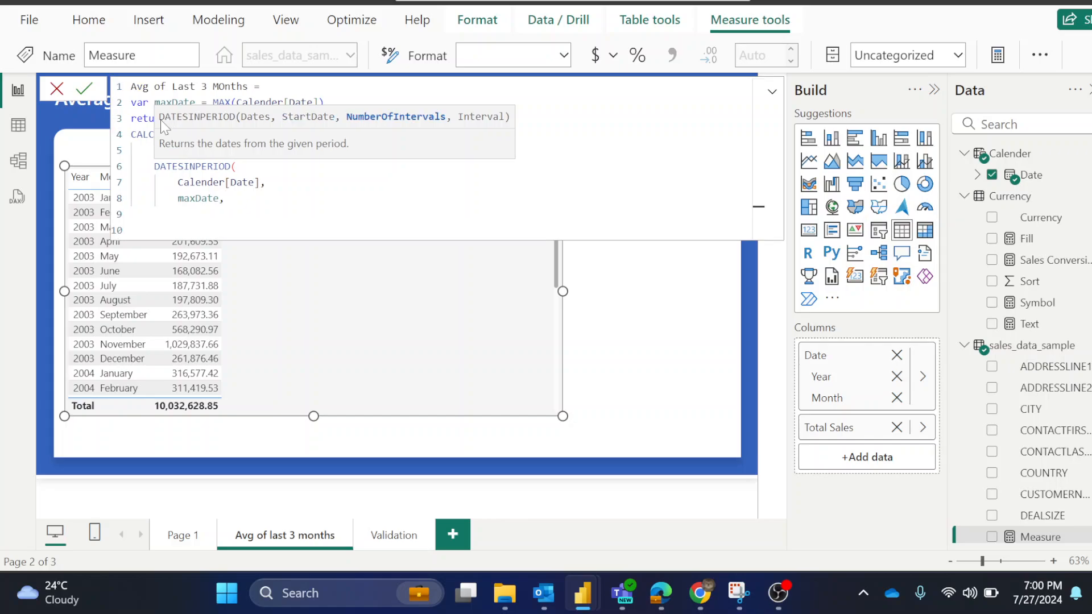
Step: Set the DATESINPERIOD number of intervals to -3 and the interval to MONTH
text(-3,)
key(shift+Return)
key(Down)
key(Down)
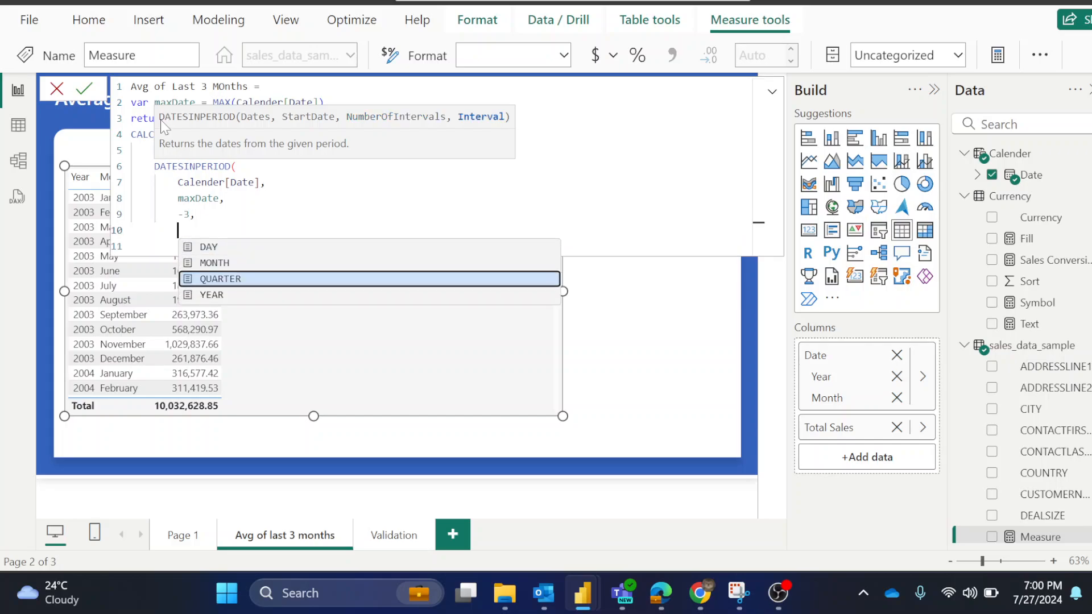
key(Up)
key(Tab)
key(shift+Return)
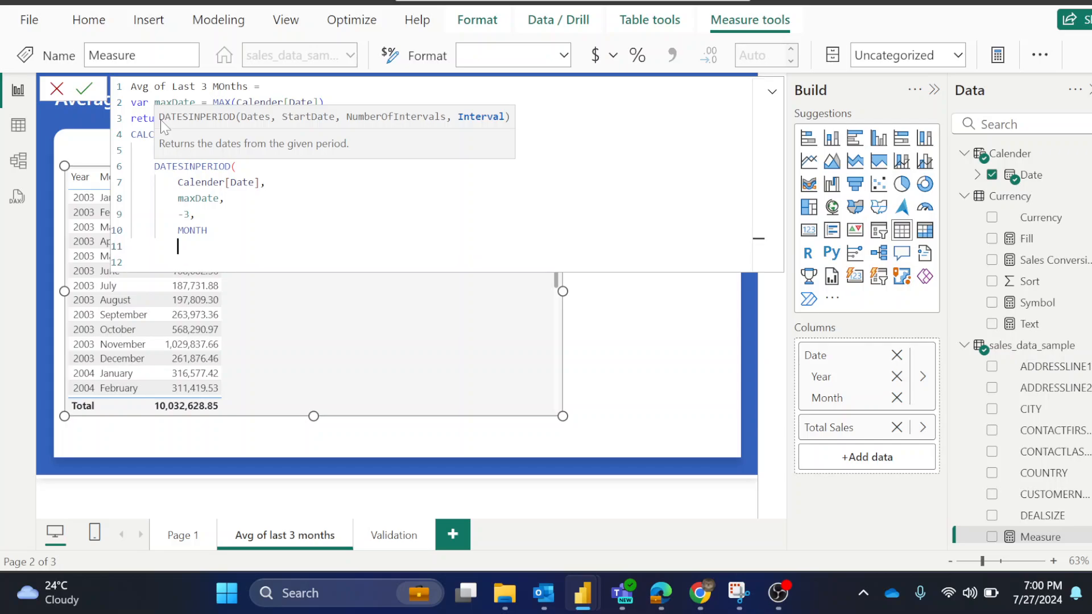
Step: Close both functions, commit the measure and add Avg of Last 3 MOnths to the monthly sales table
text())
key(shift+Return)
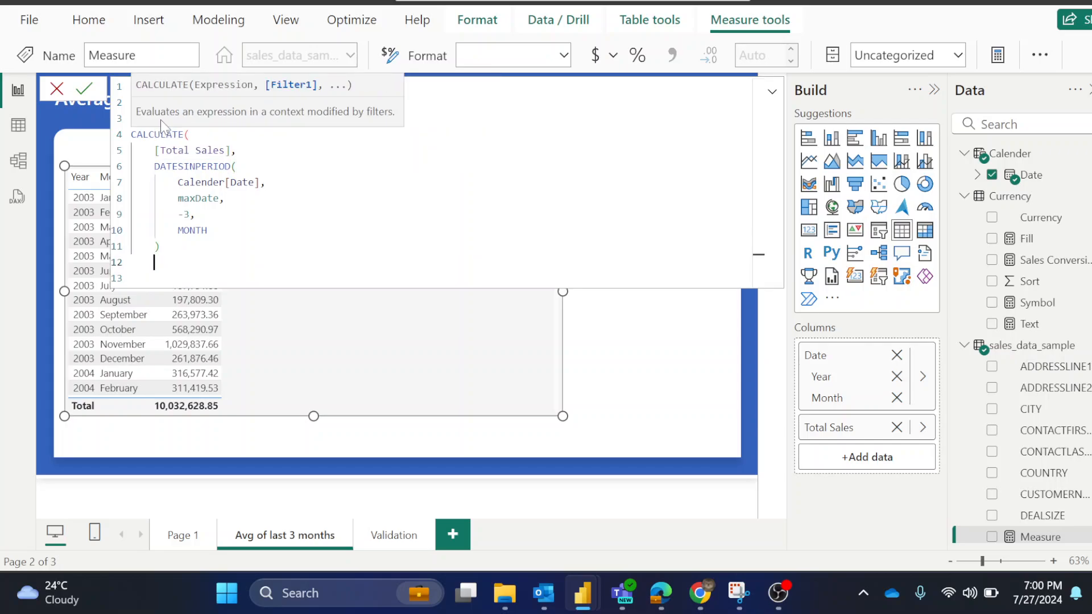
text())
key(Return)
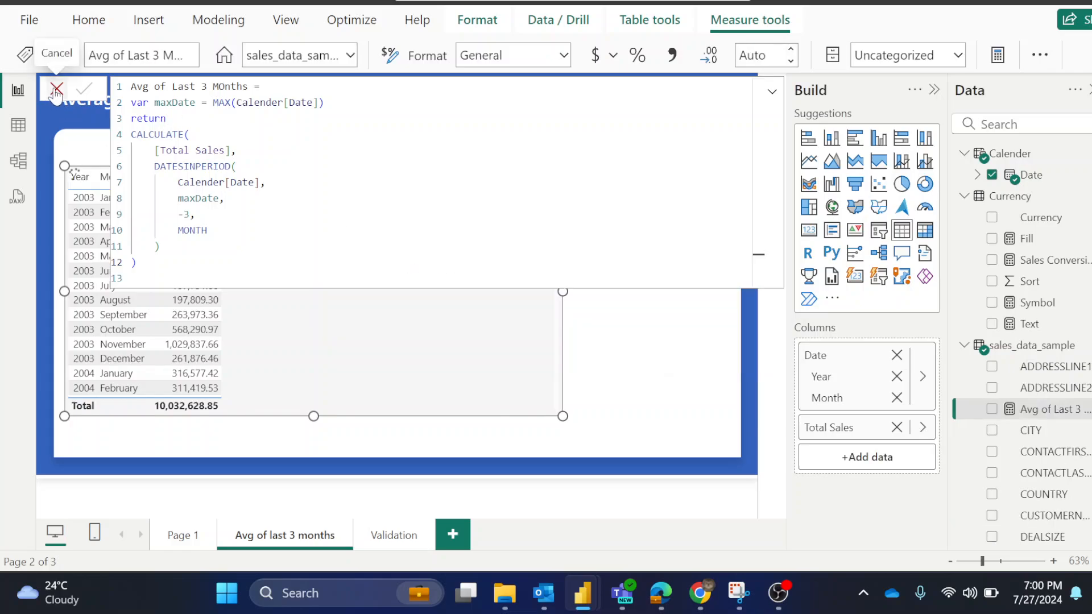
click(992, 409)
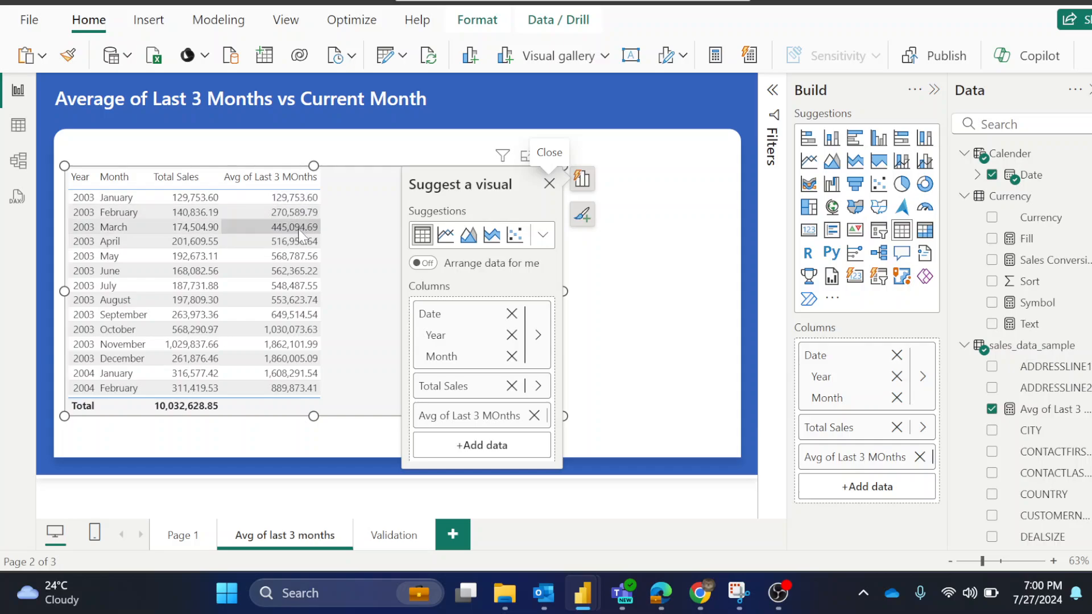
Step: Divide the CALCULATE result in the Avg of Last 3 MOnths measure by 3 and commit the formula
click(1040, 411)
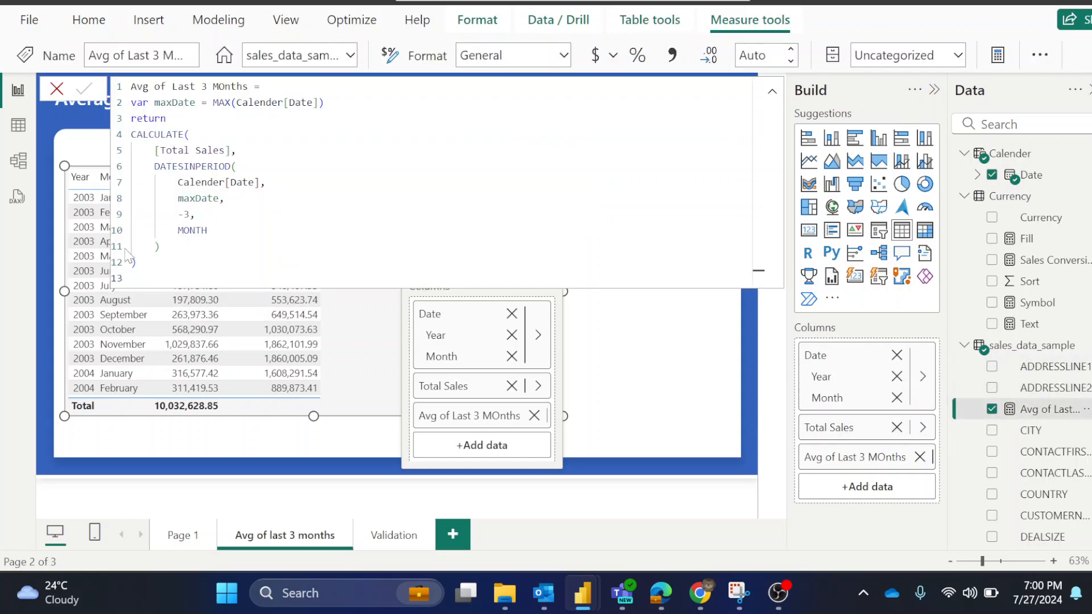
click(137, 262)
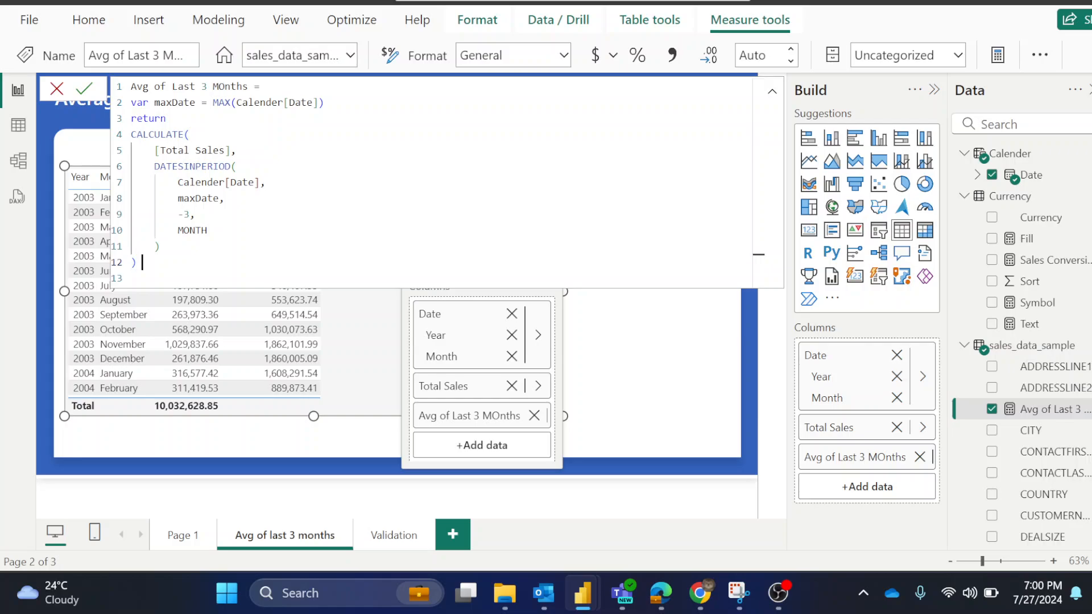
text(/ 3)
key(Return)
click(56, 88)
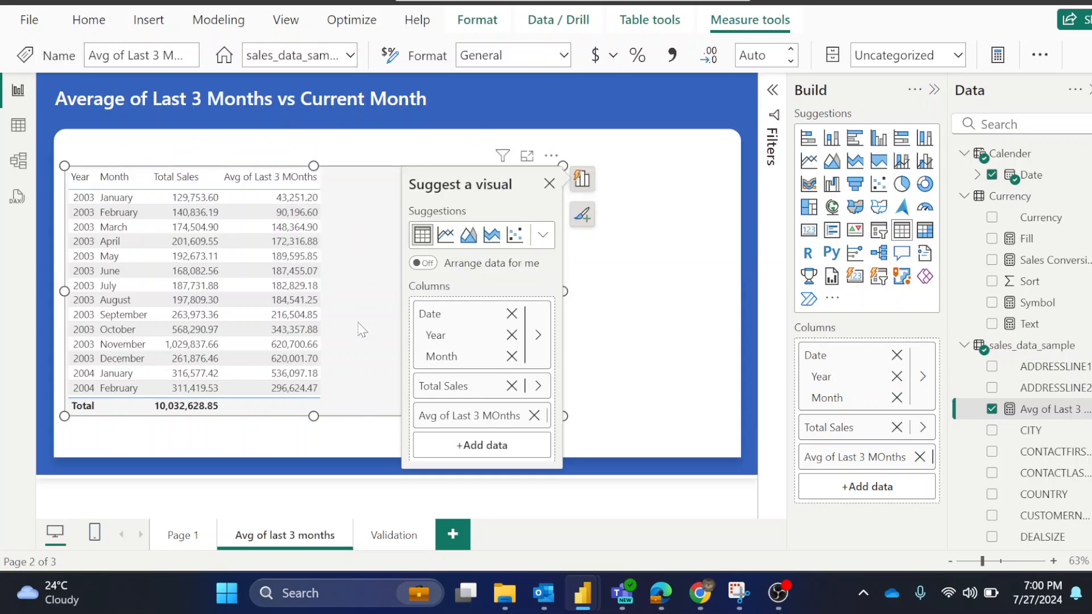
Step: On the Validation page, create a sales_data_sample measure avg = [Total Sales] /3
click(379, 541)
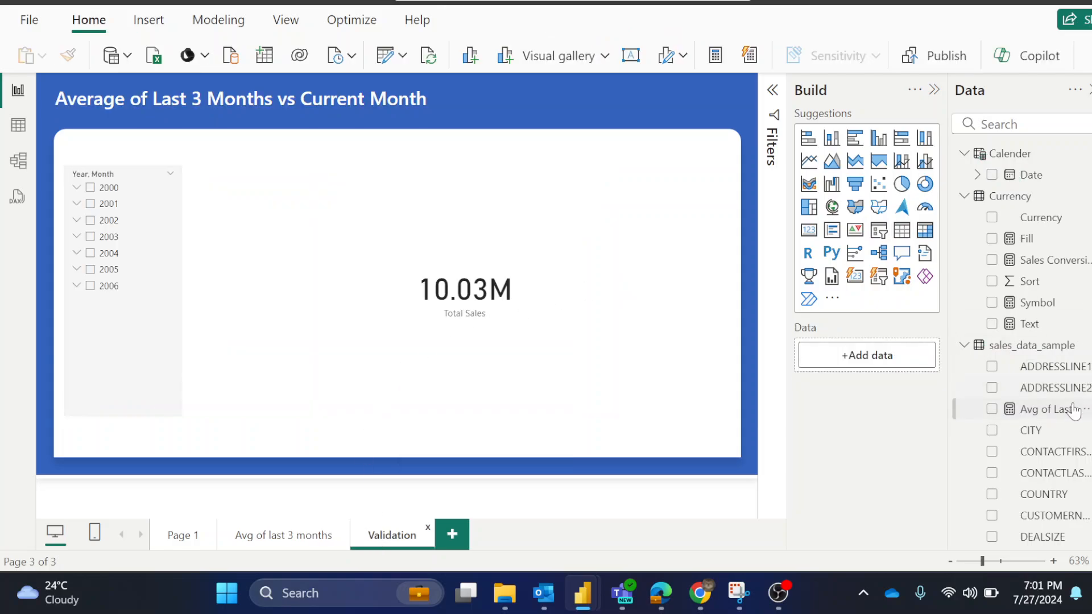
click(1087, 345)
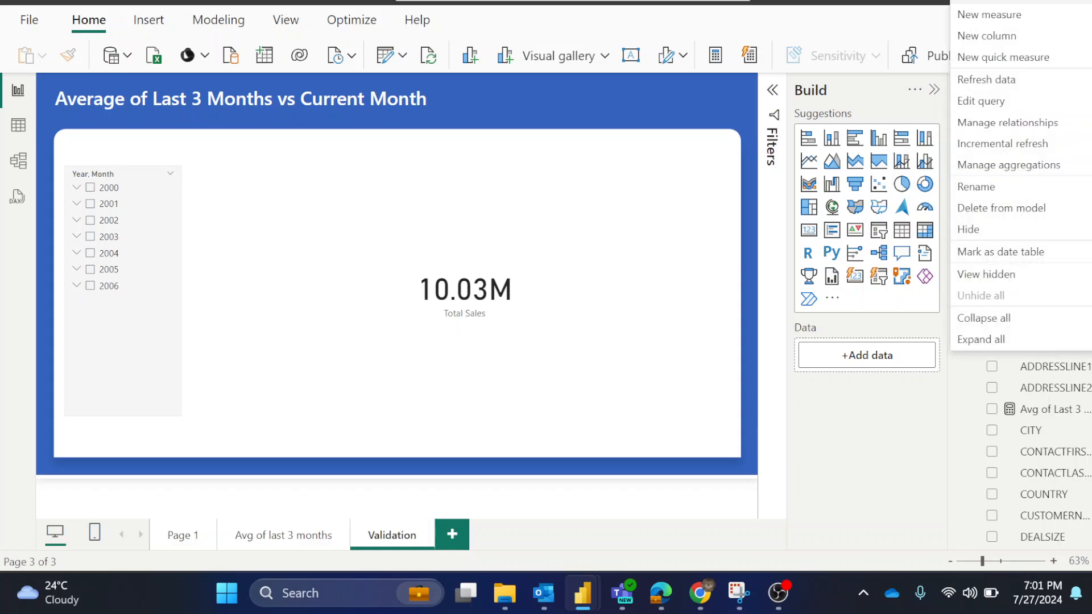
click(1013, 17)
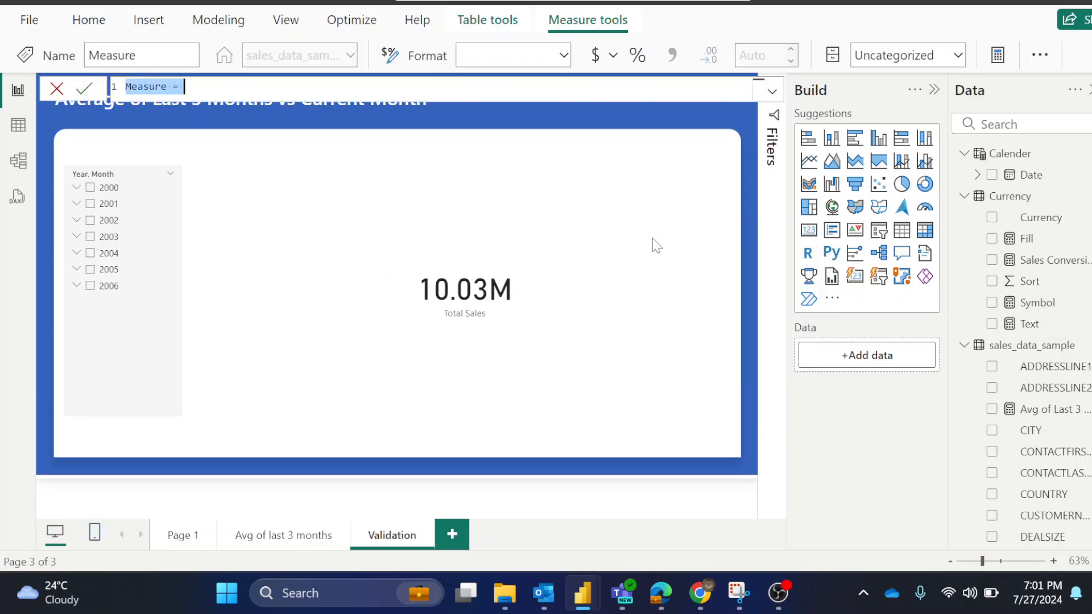
key(BackSpace)
text(avg)
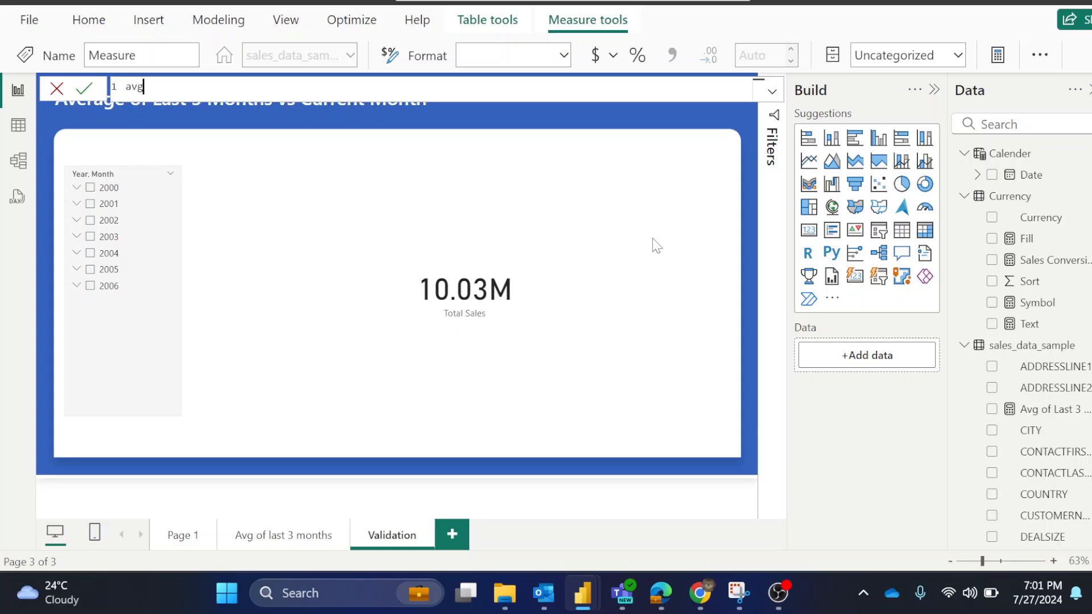
text( = tot)
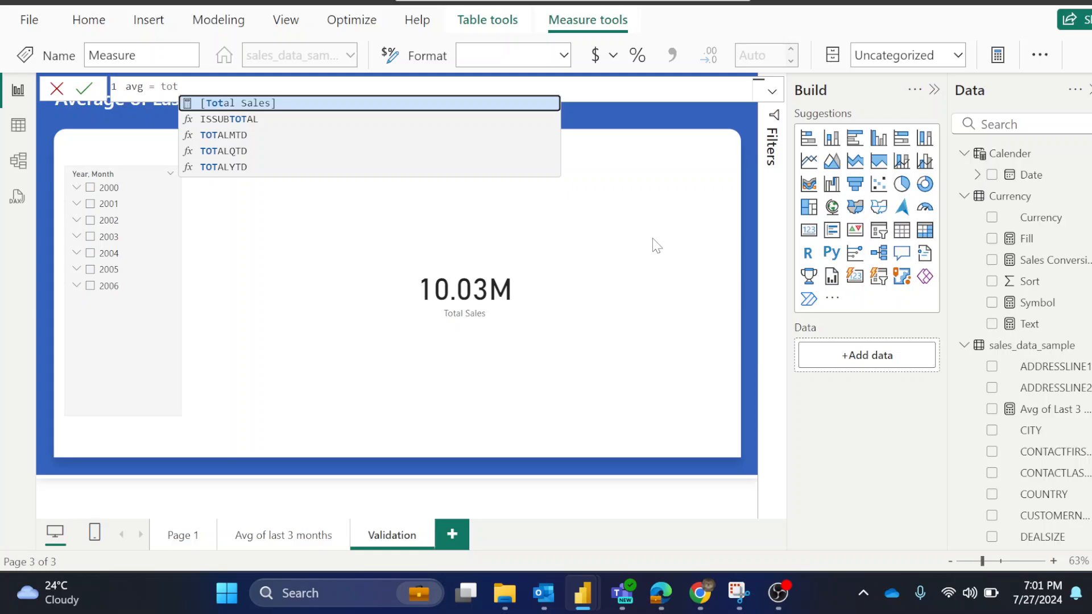
key(Tab)
text(/3)
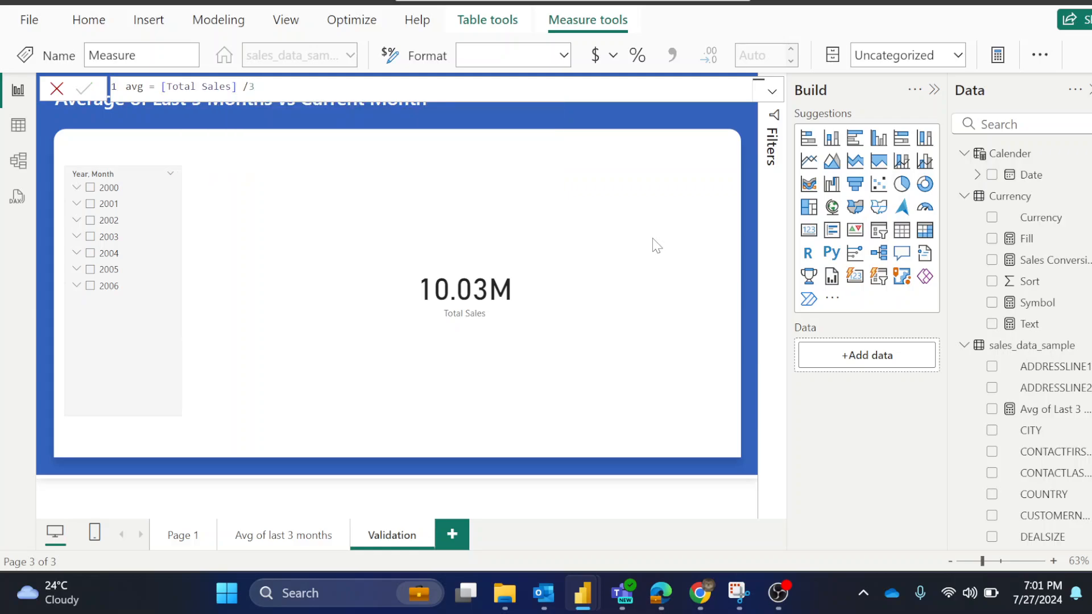
key(Return)
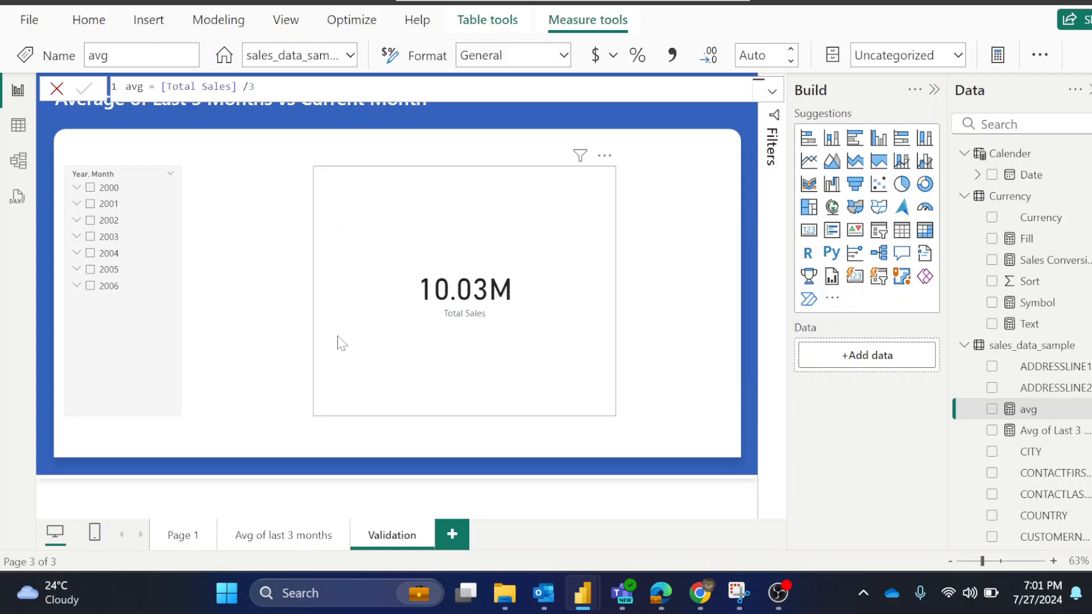
Step: Check the April 2003 row on the Avg of last 3 months page, then filter the Validation slicer to February, March and April 2003
click(307, 538)
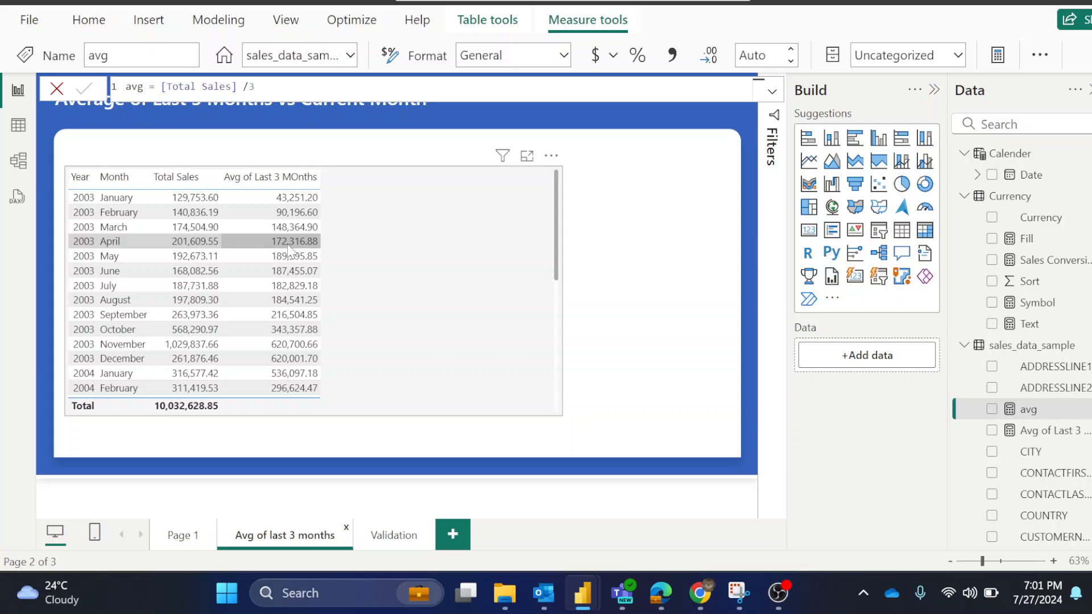
click(379, 537)
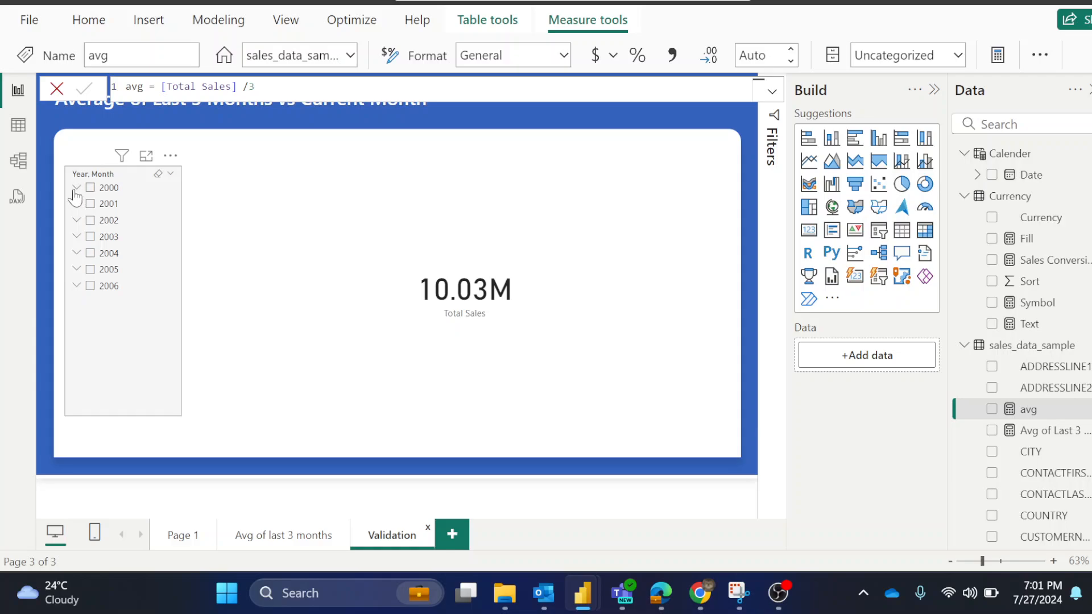
click(75, 238)
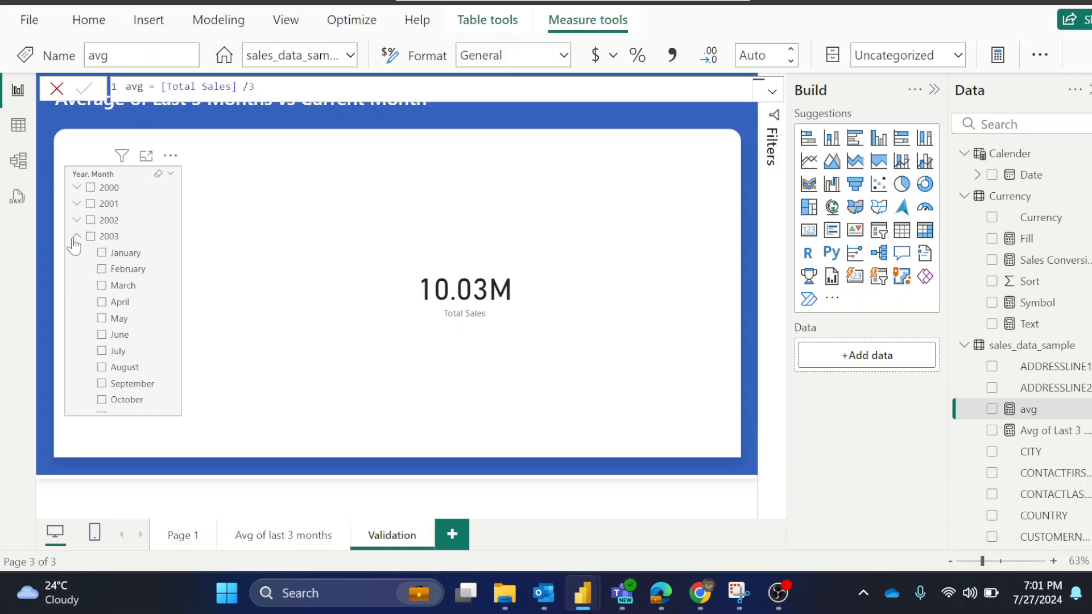
click(117, 302)
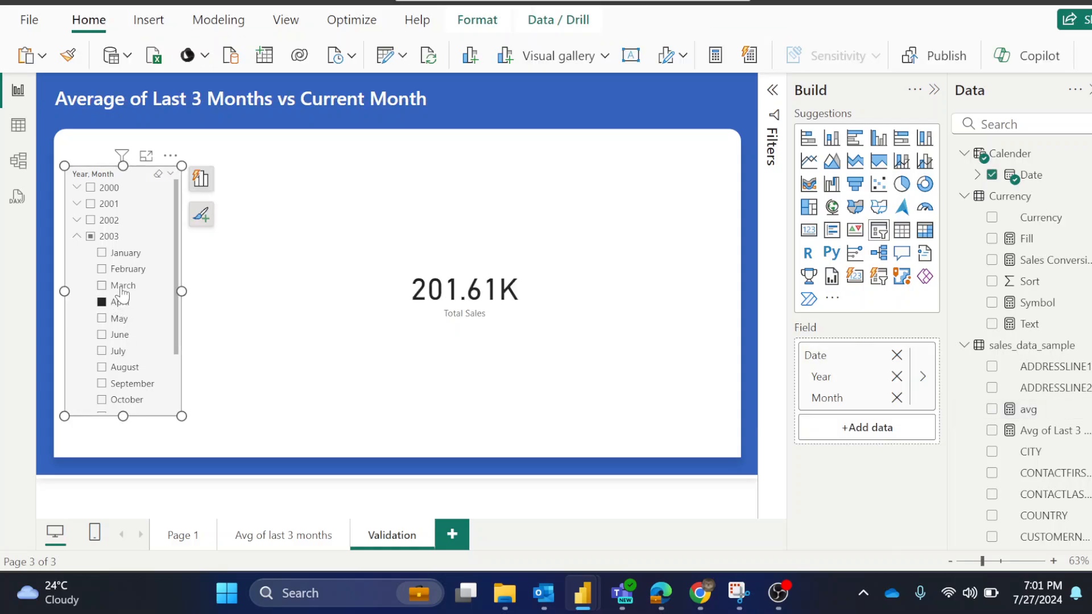
click(120, 286)
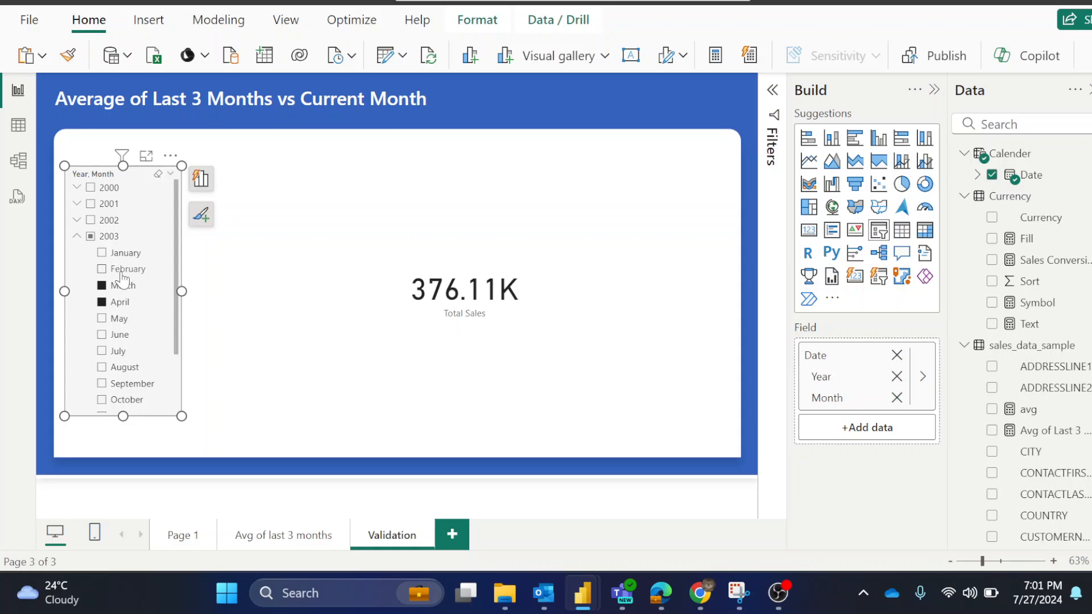
click(121, 272)
Step: Replace Total Sales with the avg measure in the Validation page's card
click(528, 266)
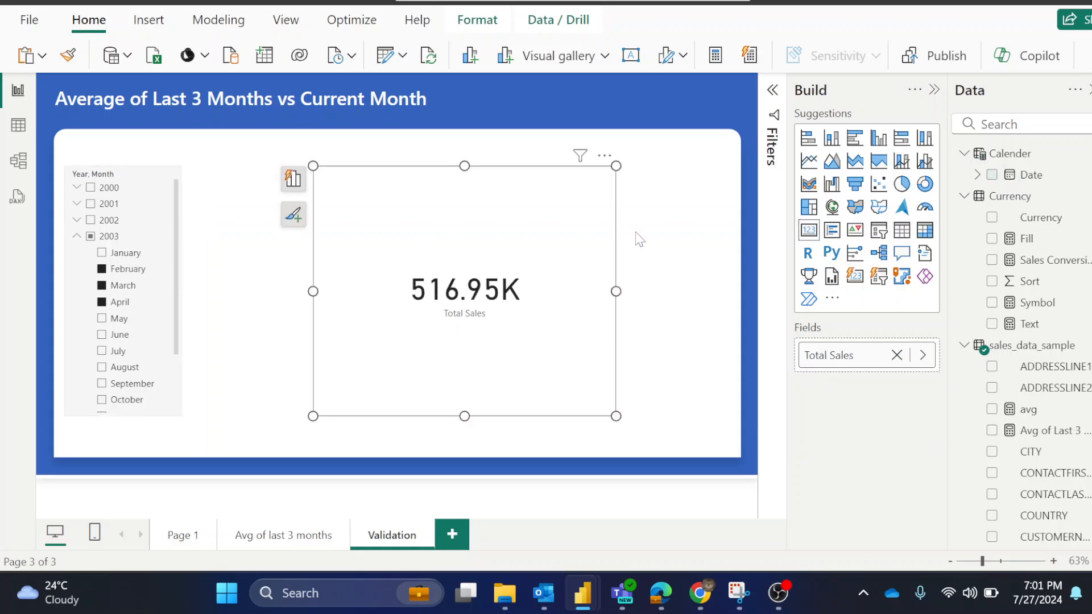
click(897, 355)
click(992, 409)
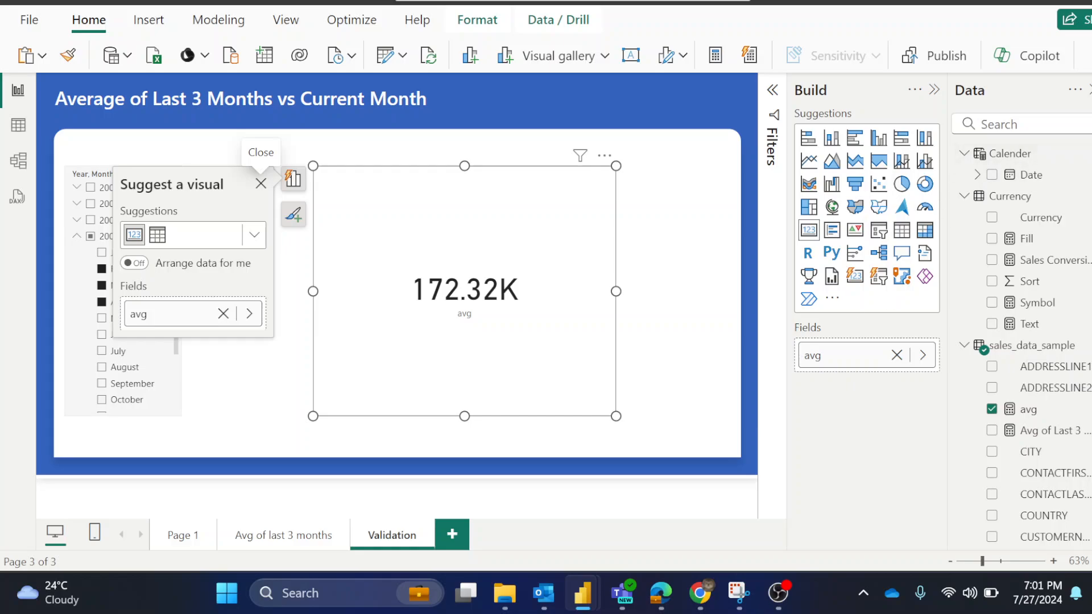
click(261, 183)
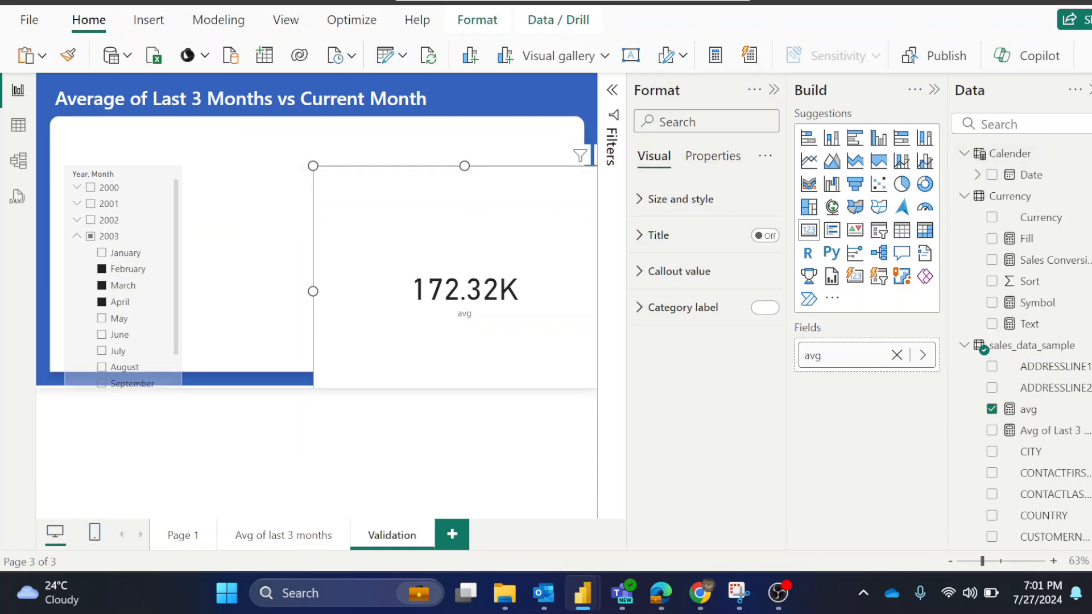
Step: Set the card's callout display units to None and compare its value with the April 2003 row of the monthly table
click(705, 271)
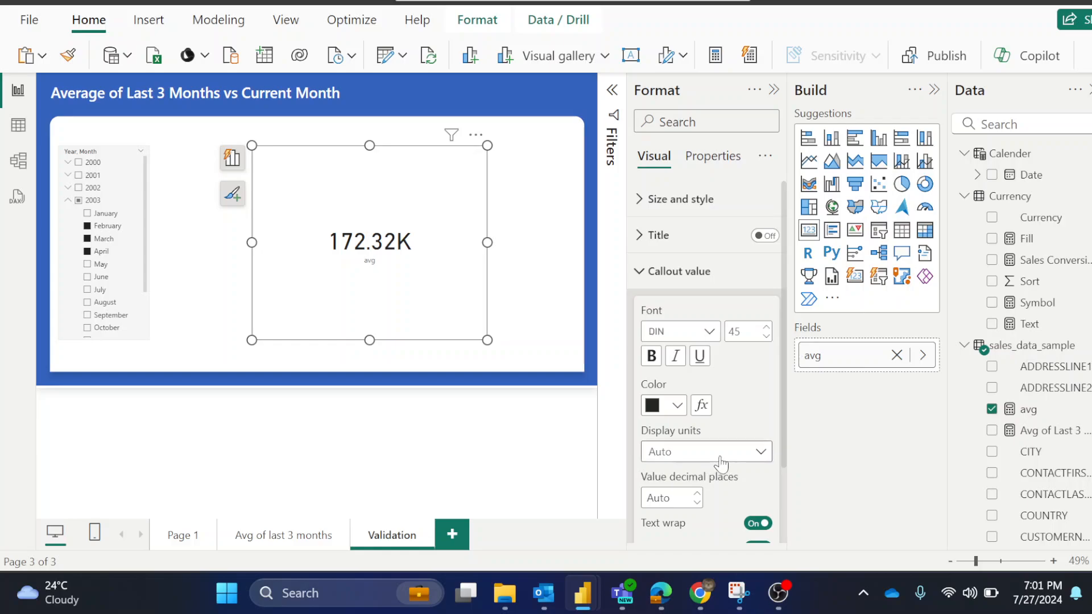
click(690, 453)
click(695, 347)
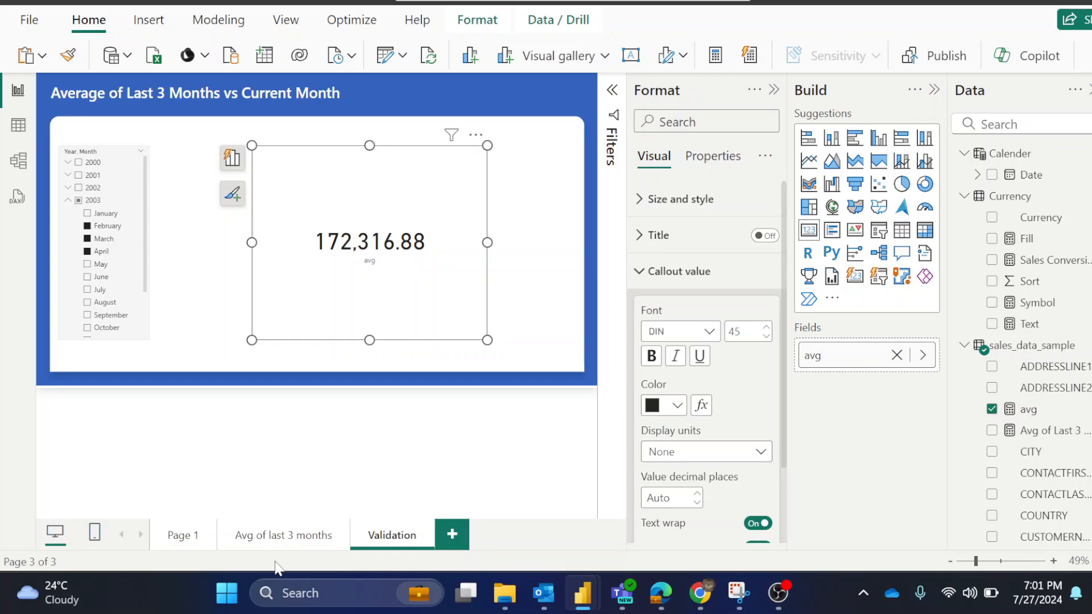
click(283, 538)
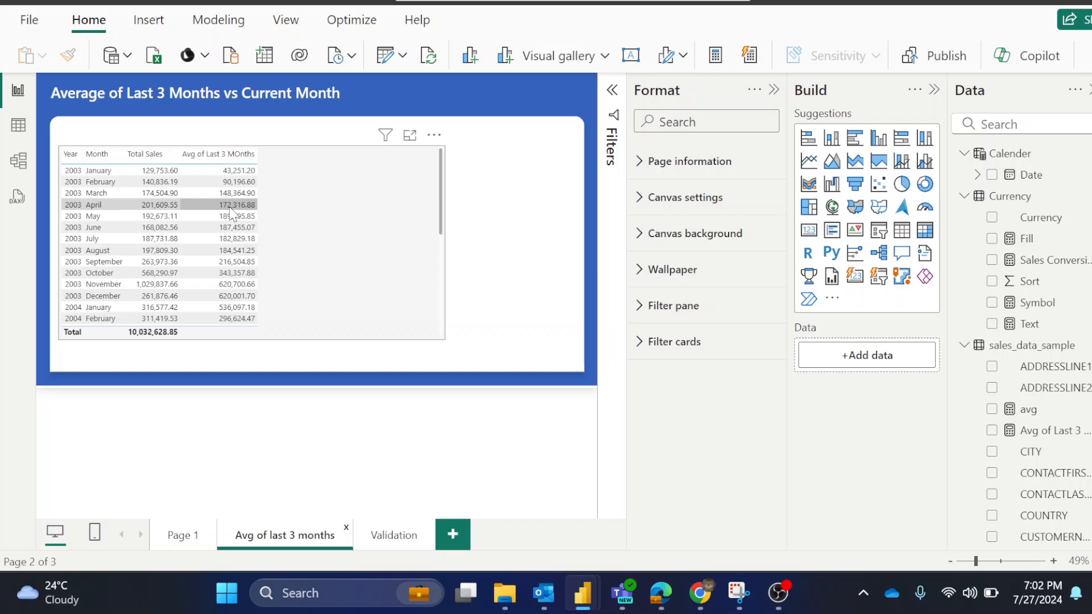
Step: Change the Validation slicer to April, May and June 2003 and compare the card with the table's June row
click(378, 548)
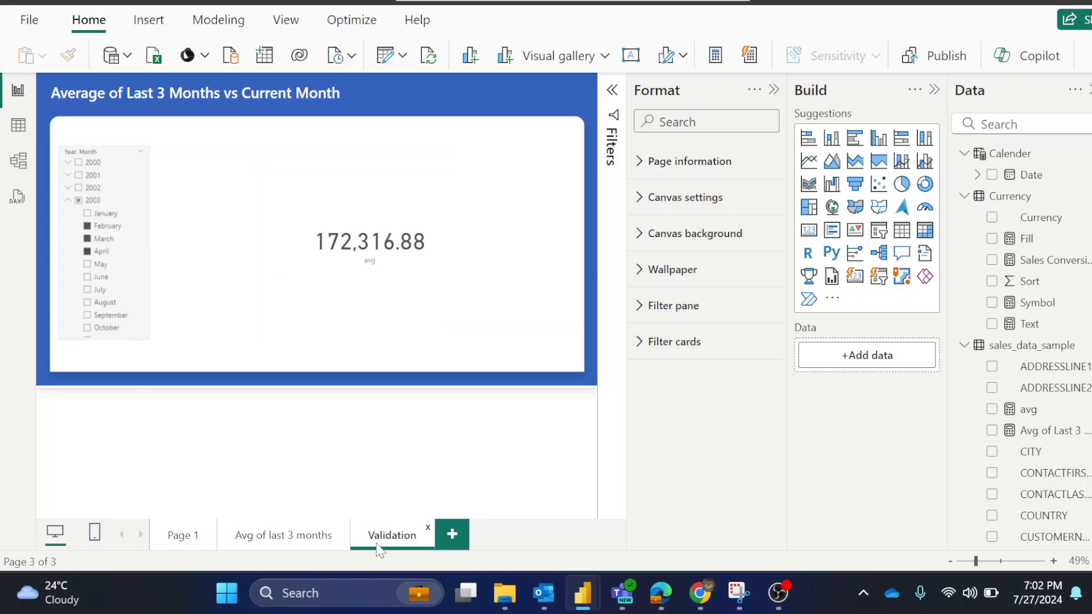
click(103, 277)
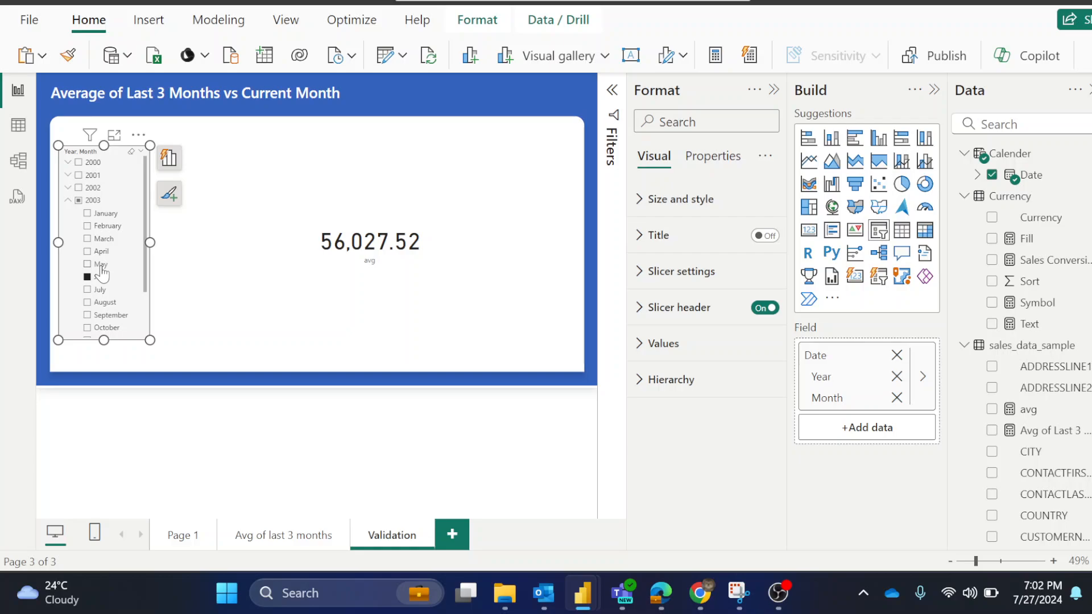
ctrl+click(100, 264)
ctrl+click(87, 264)
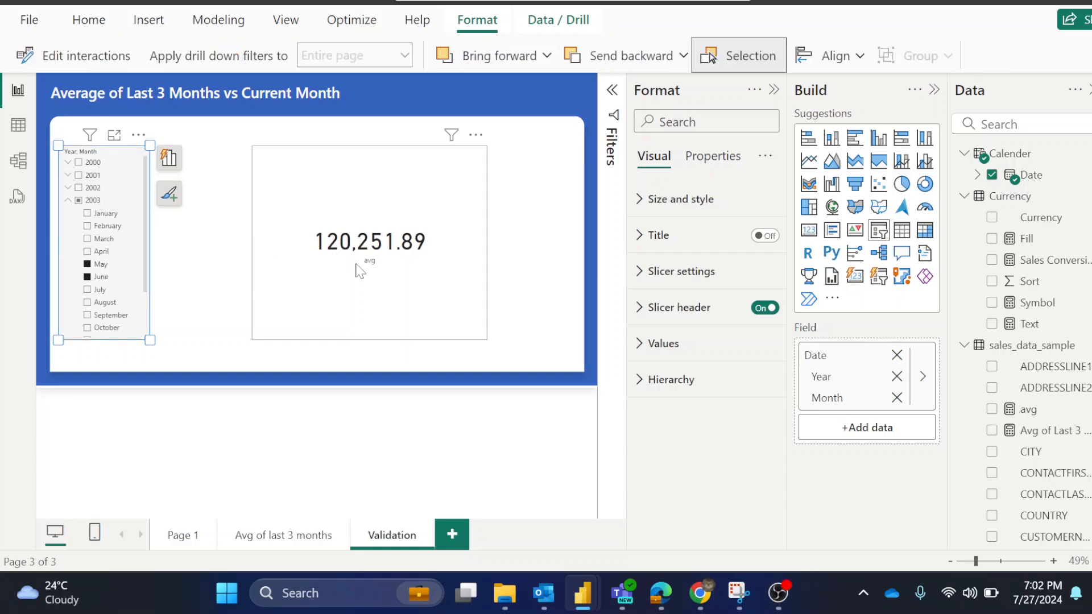
ctrl+click(86, 263)
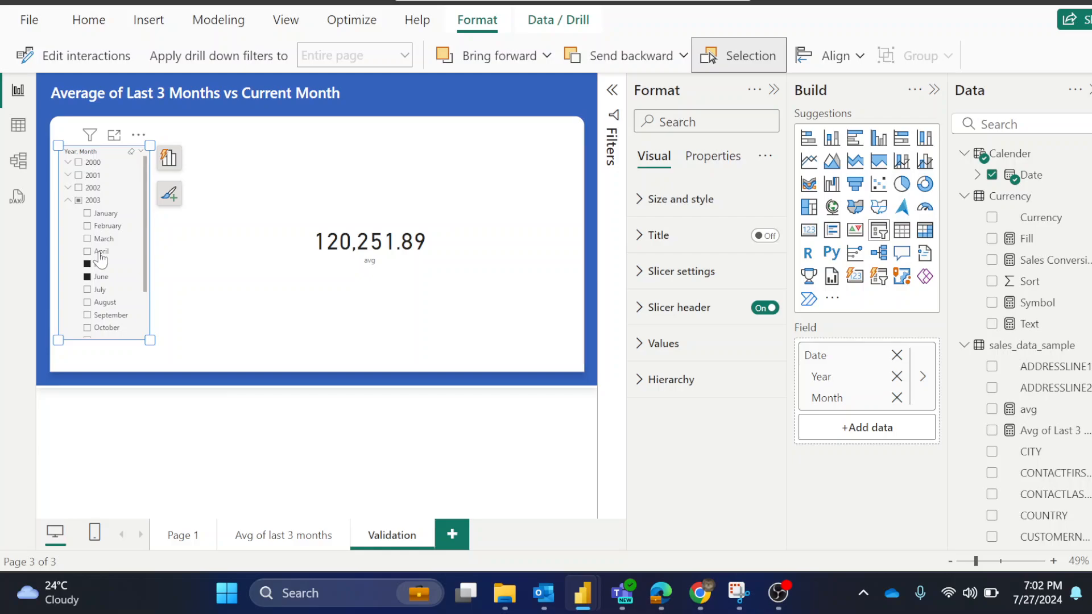
ctrl+click(100, 252)
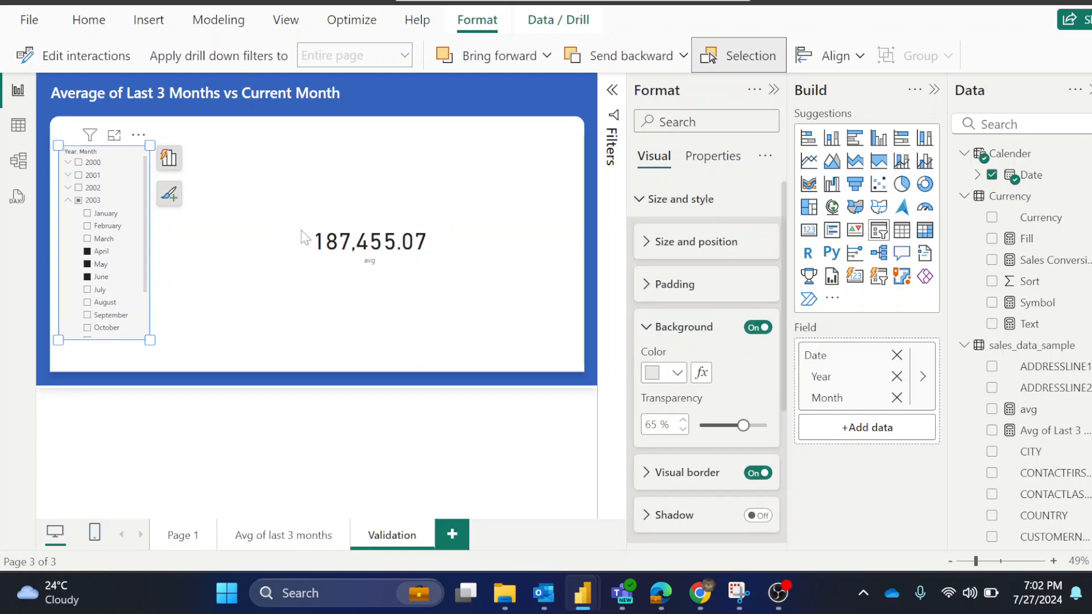
click(281, 537)
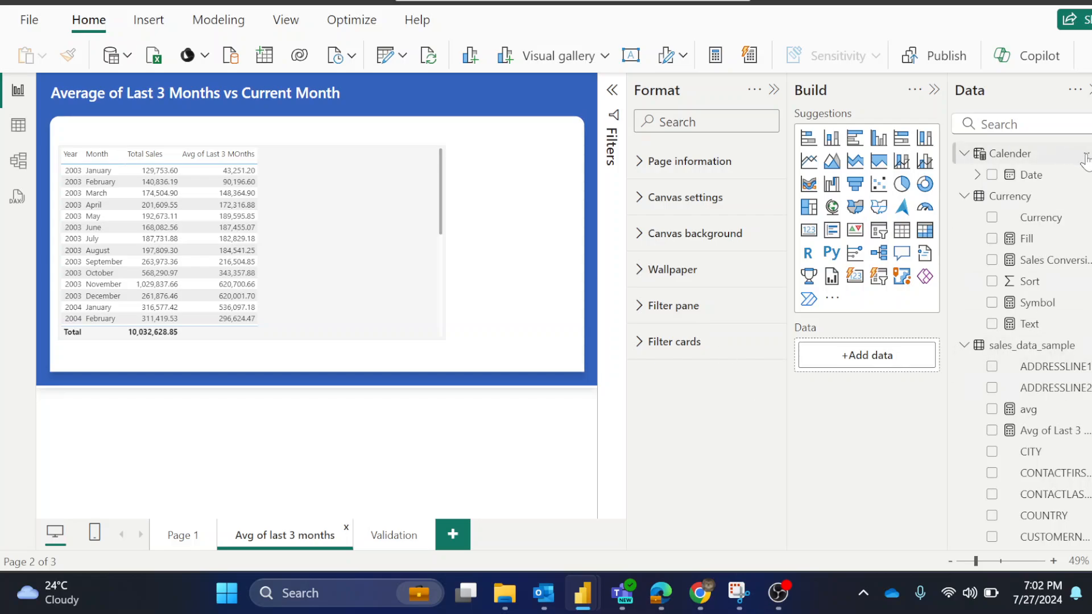
Step: Start a new sales_data_sample measure named Average of last 3 months exclude
click(1081, 345)
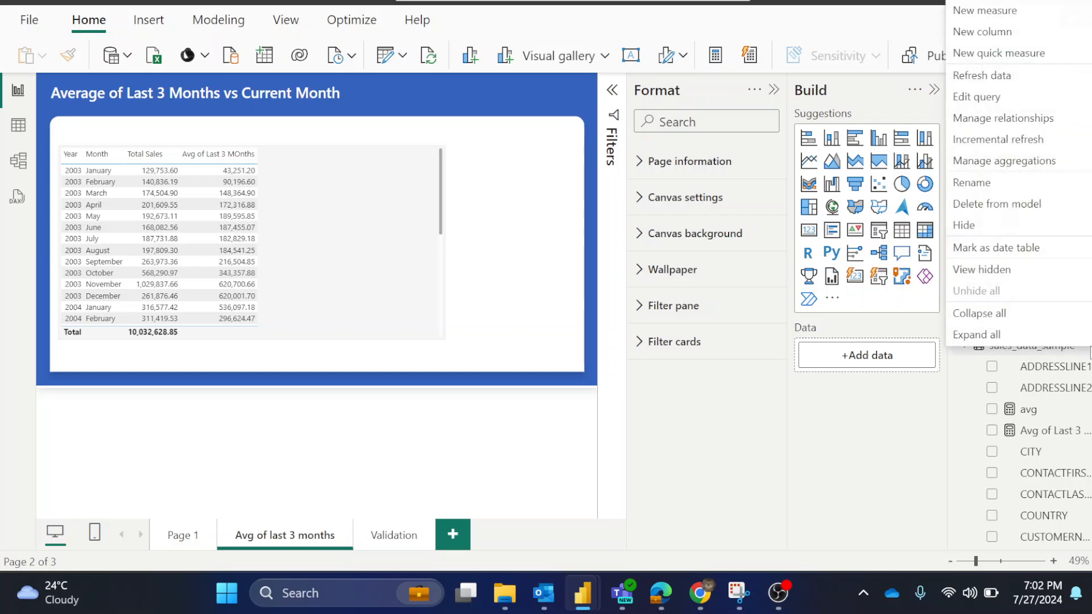
click(989, 11)
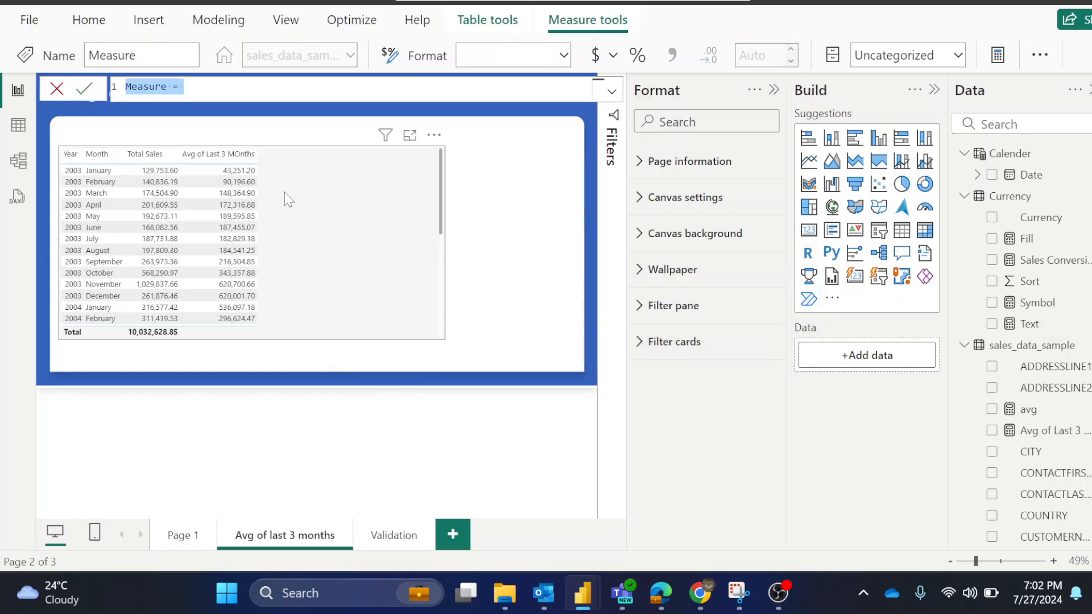
key(BackSpace)
text(Avera)
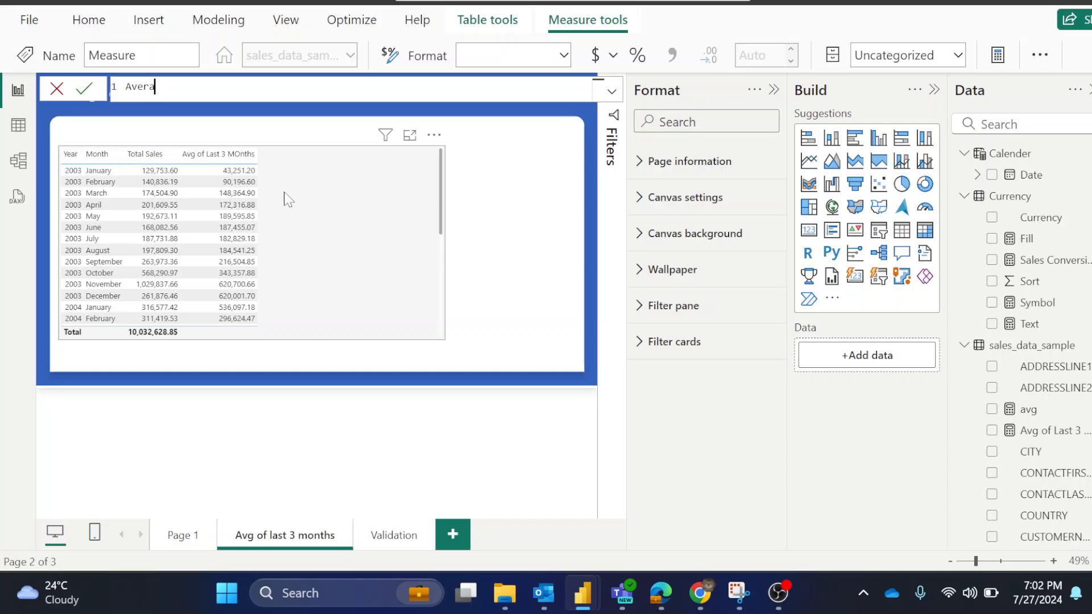
text(ge of last 3 months 2)
key(BackSpace)
key(BackSpace)
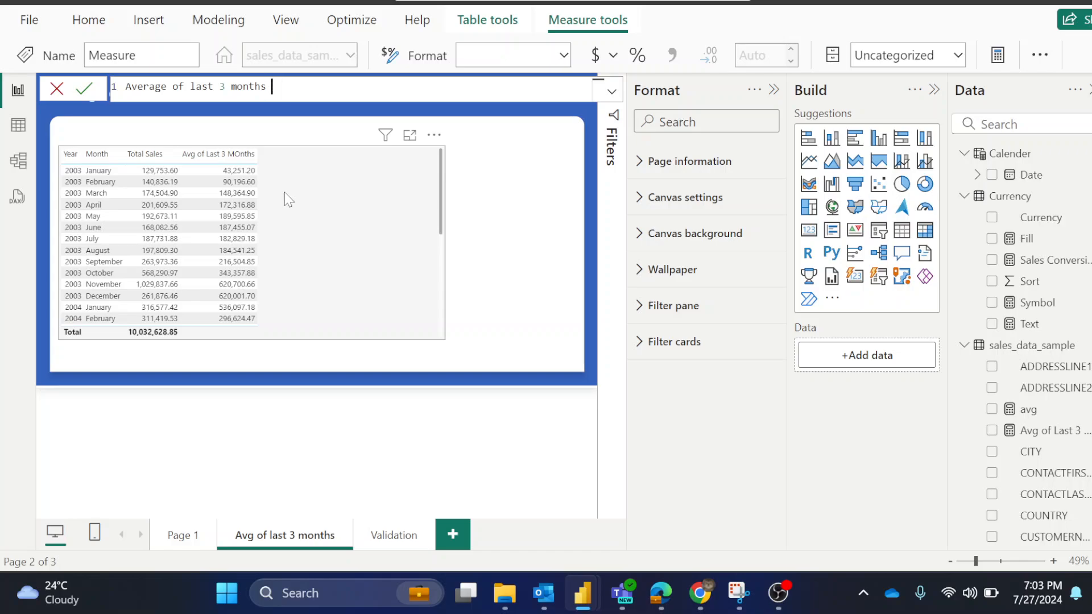
text(exclude =)
key(shift+Return)
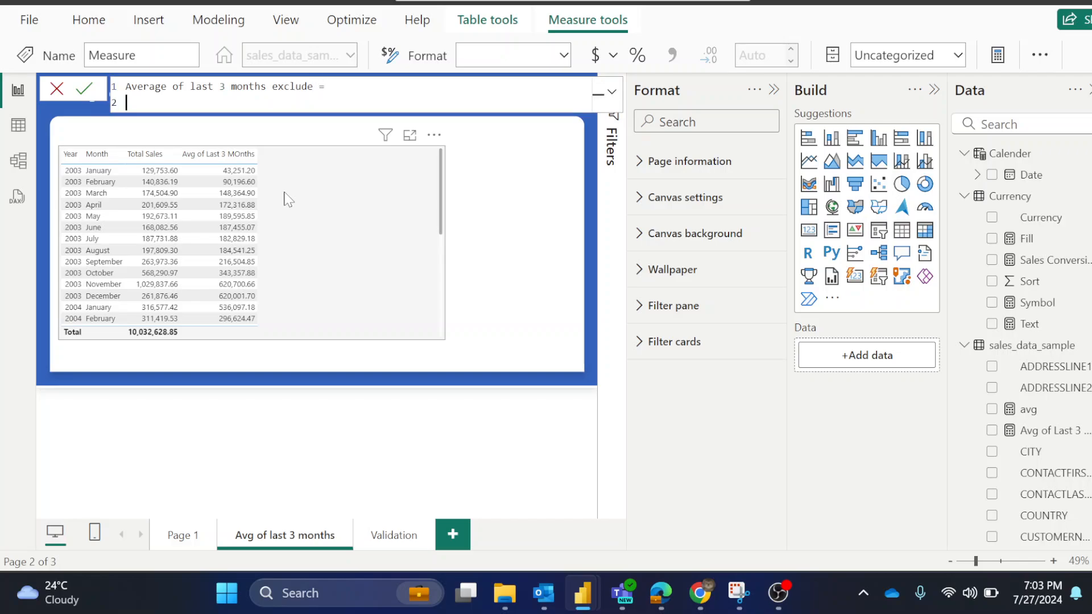
Step: Define a maxDate variable in the measure as MAX(Calender[Date])
text(var maxDate = max)
key(Tab)
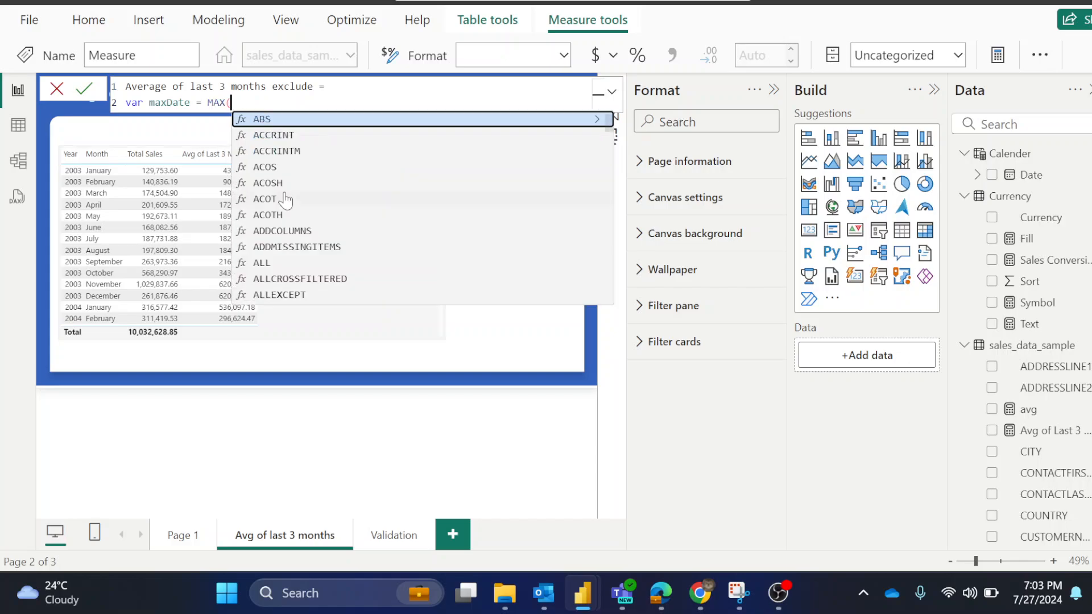
text(cal)
key(Down)
key(Down)
key(Down)
key(Down)
key(Down)
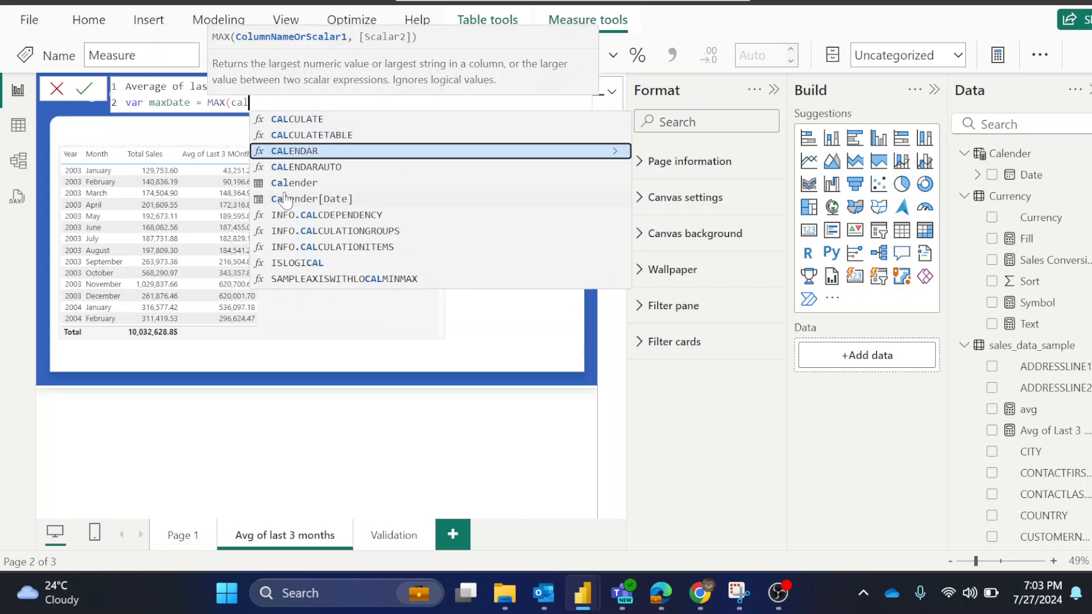
key(Tab)
text())
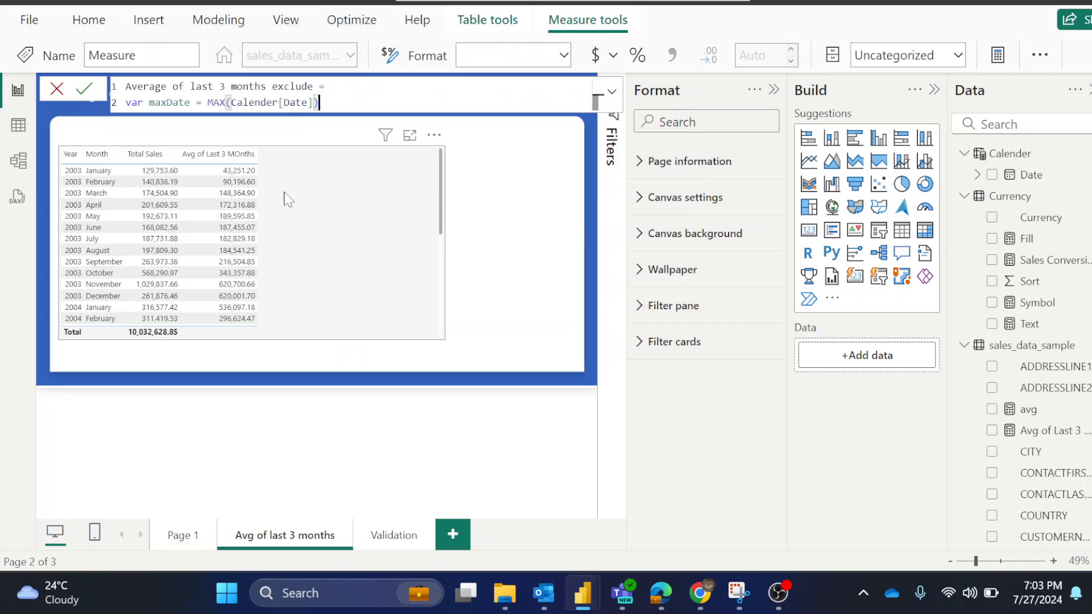
Step: Declare a second variable named period in the measure and begin it with the FILTER function
key(shift+Return)
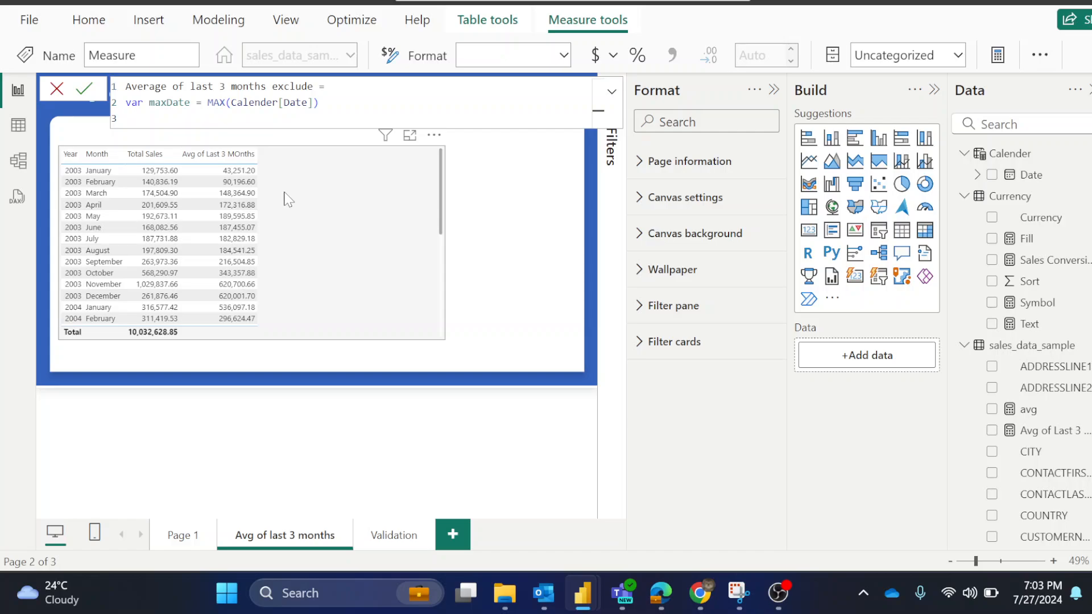
text(var)
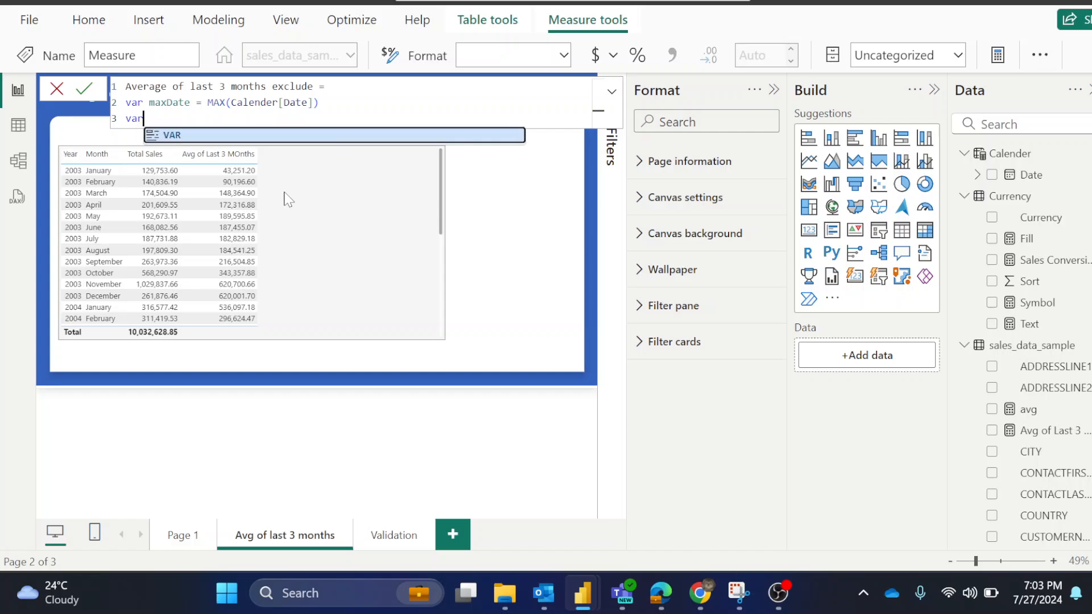
text( period )
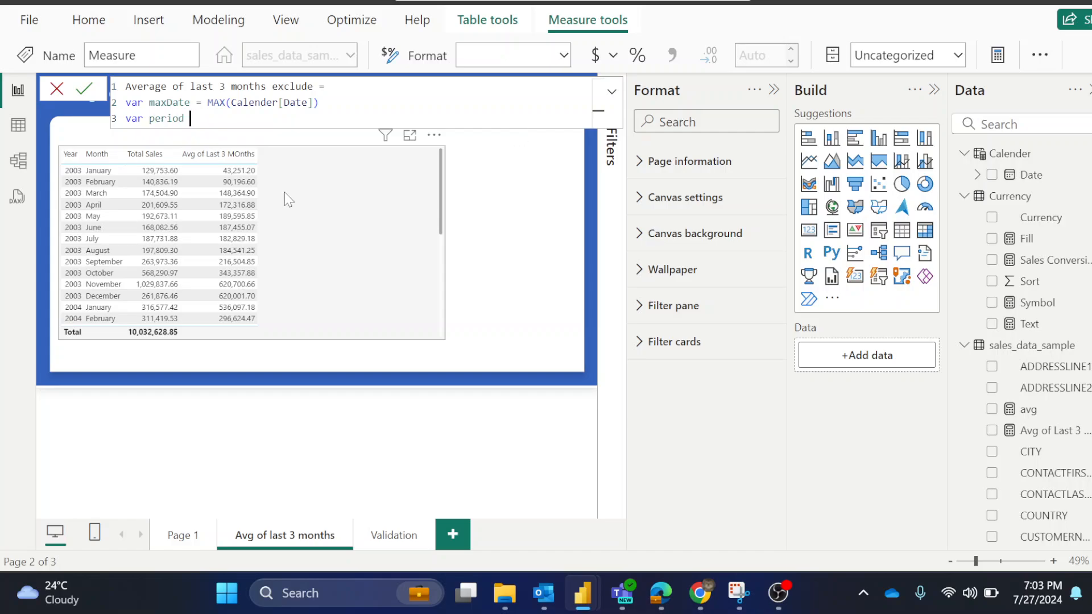
text(=)
key(shift+Return)
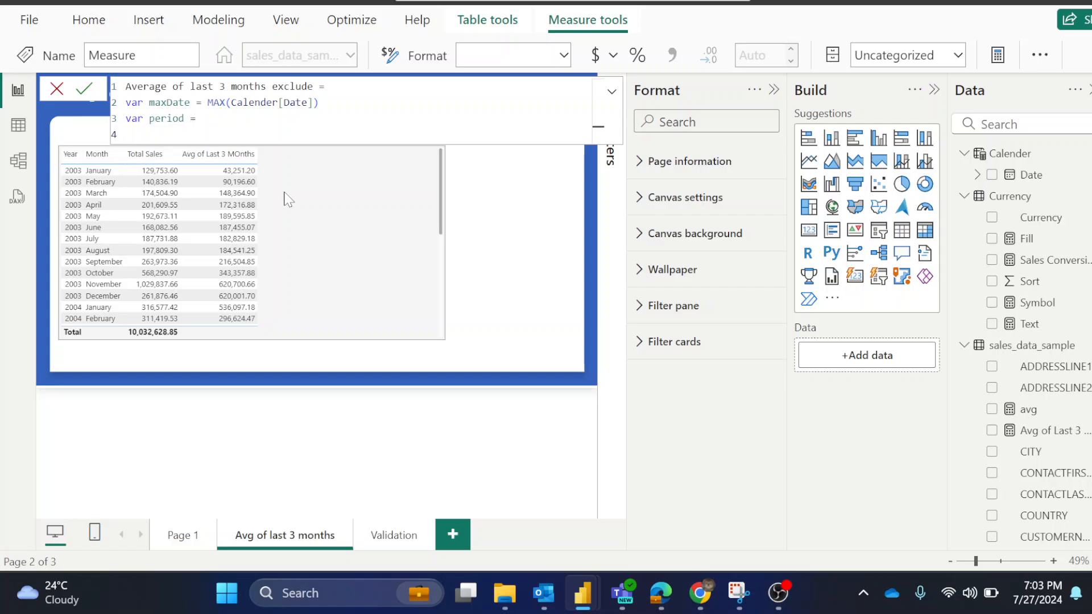
text(fil)
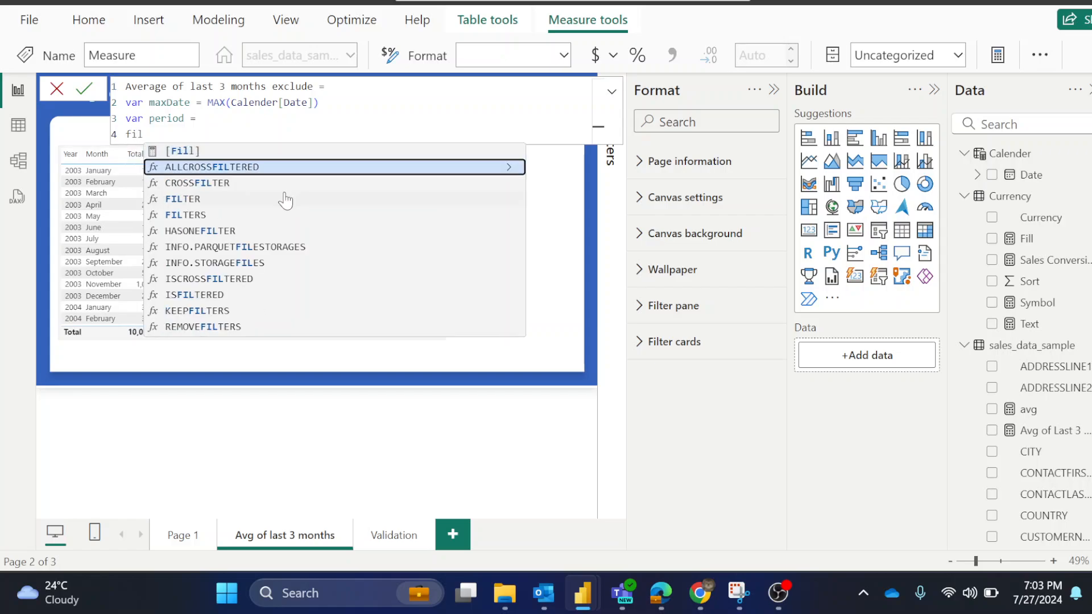
click(286, 199)
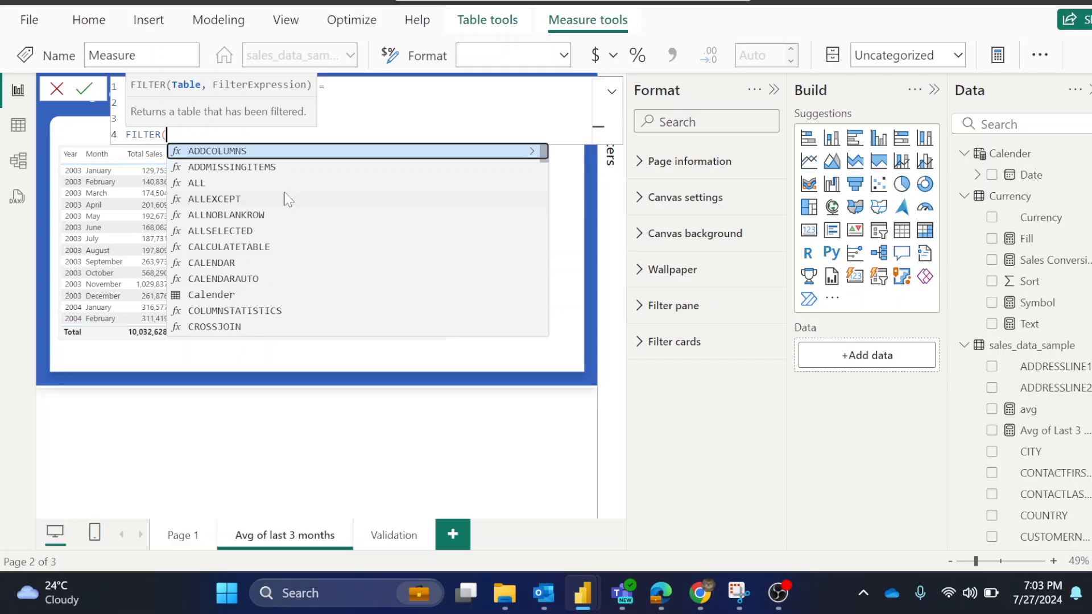
Step: Supply ALL(Calender[Date]) as the table argument of the period variable's FILTER
key(shift+Return)
text(all)
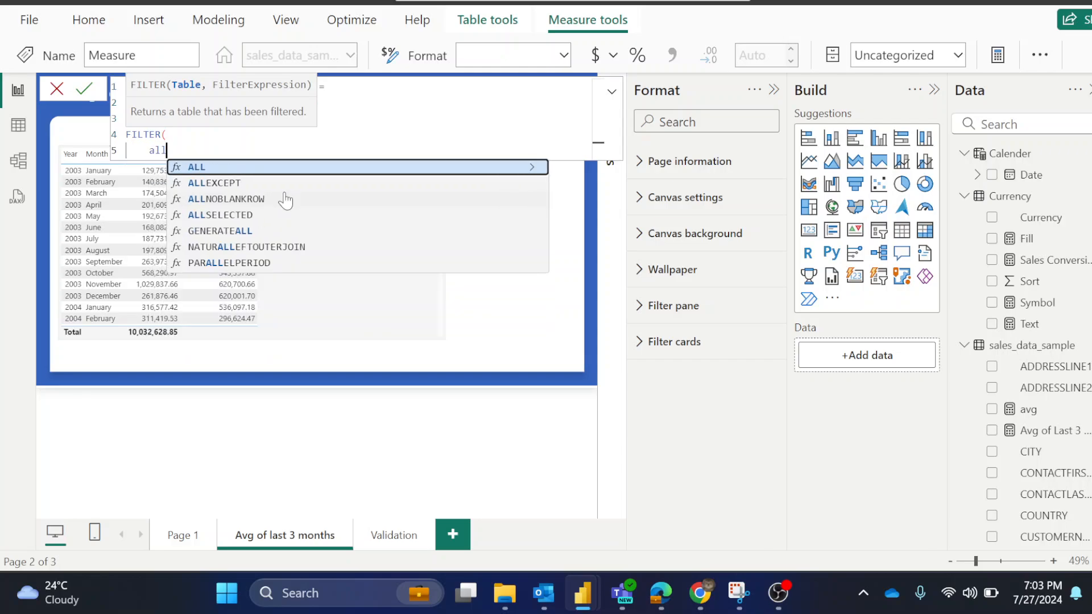
key(Tab)
key(Down)
key(Tab)
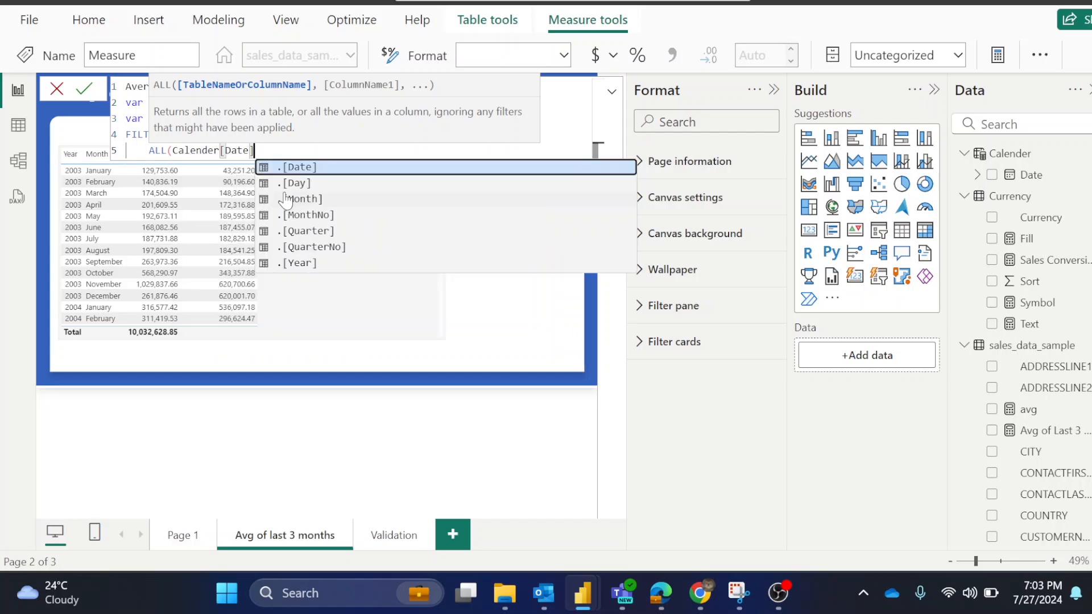
text(),)
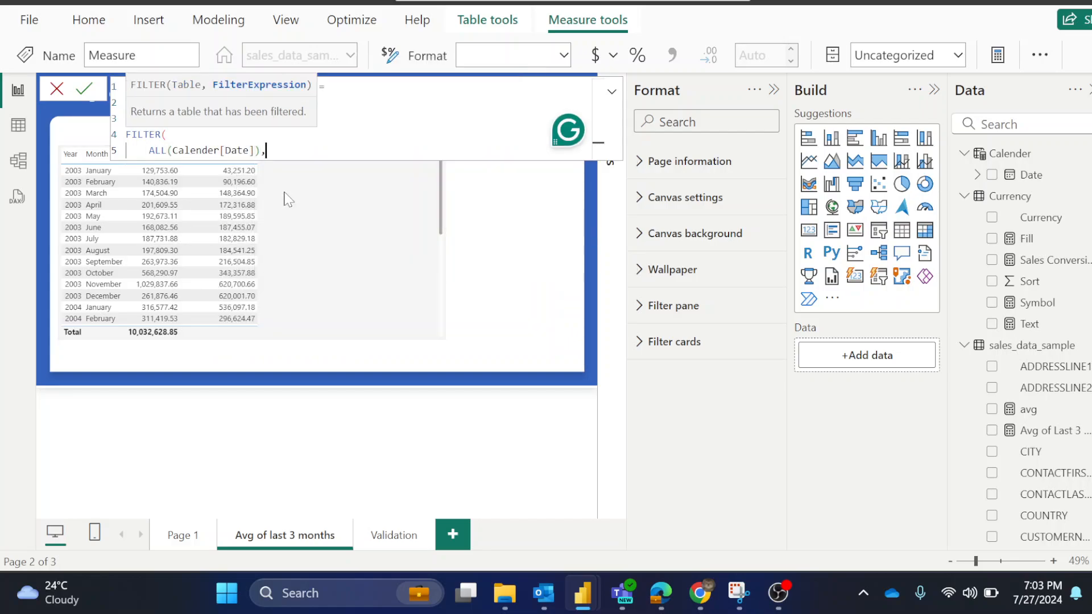
key(Return)
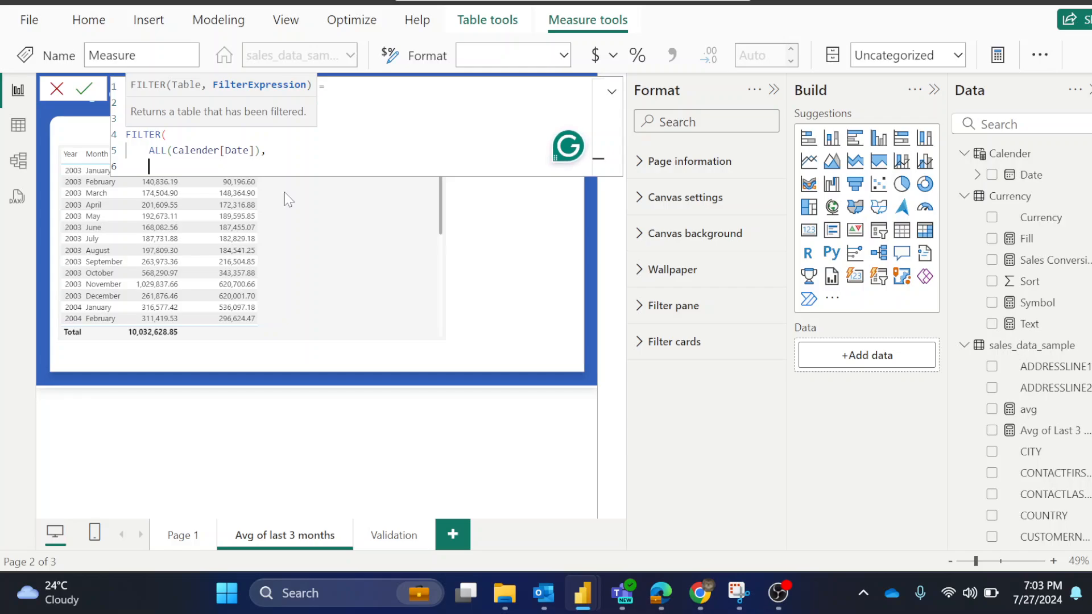
Step: Begin the FILTER condition with Calender[Date] >= on a new line
text(cal)
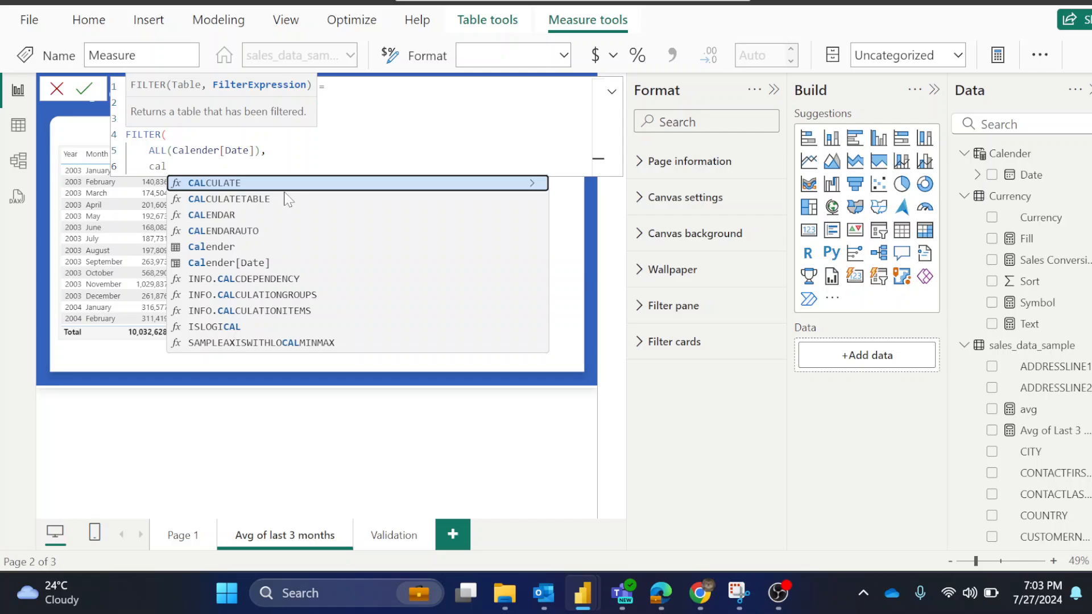
key(Down)
key(Down)
key(Down)
key(Down)
key(Down)
key(Tab)
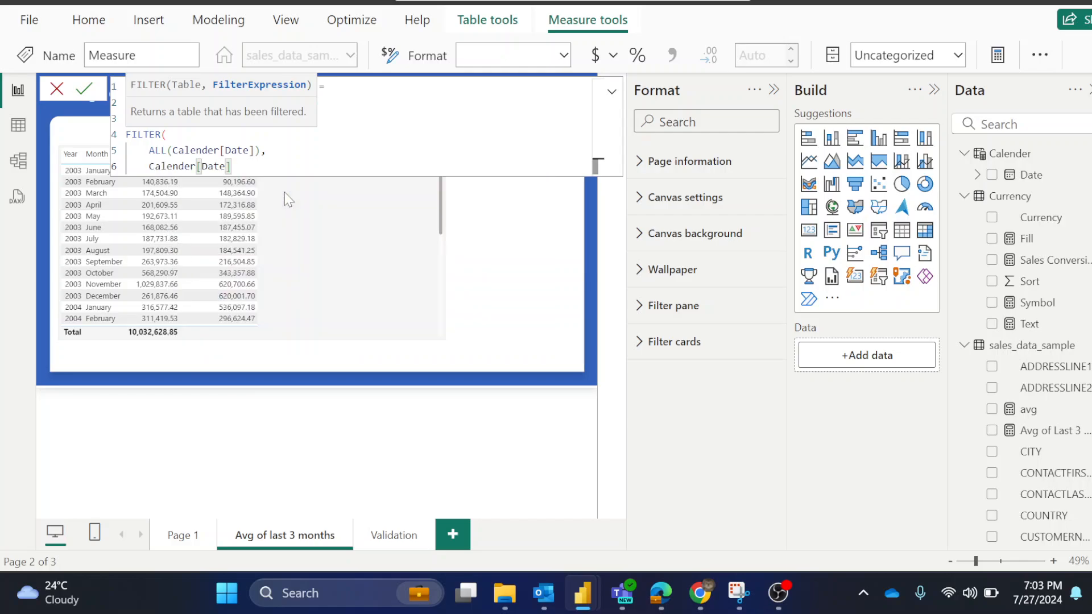
text(>=)
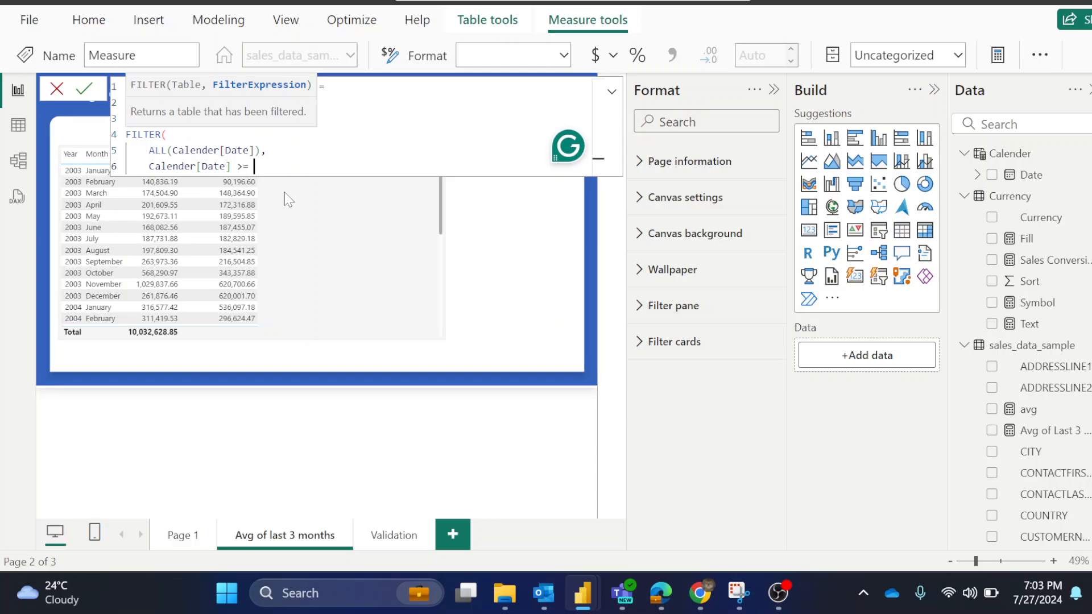
Step: Set the condition's lower bound to EOMONTH(maxDate, -4) +1 and chain a second condition with &&
text(eo)
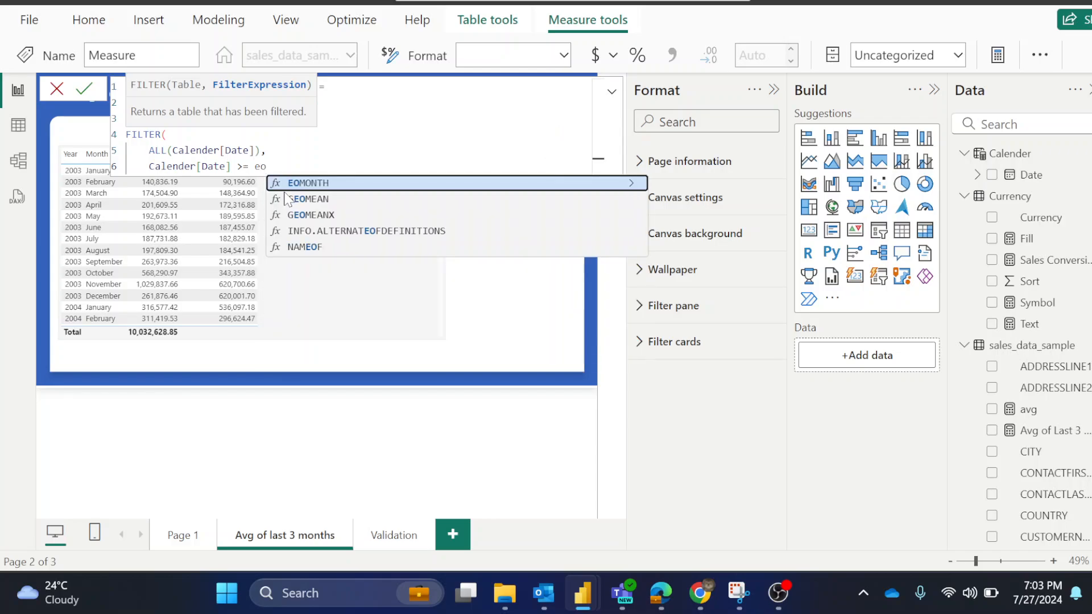
key(Tab)
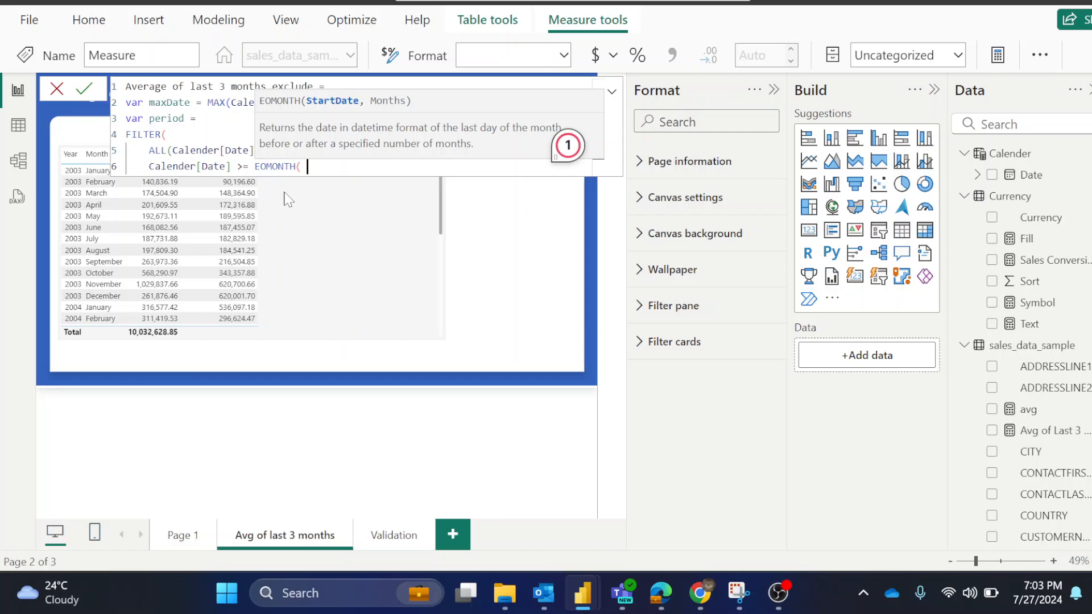
text(max)
key(Down)
key(Tab)
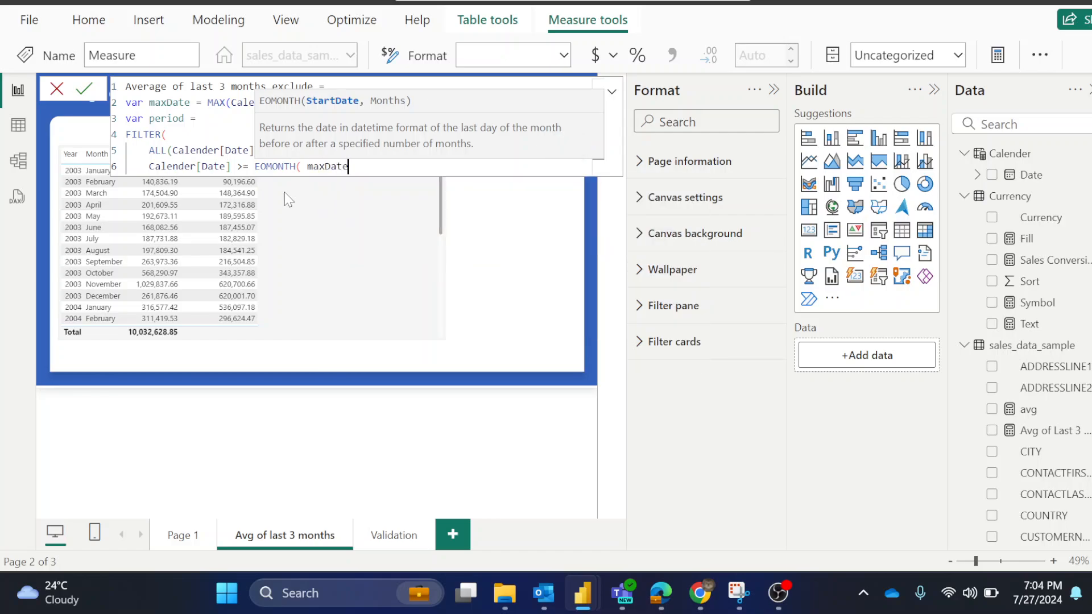
text(,)
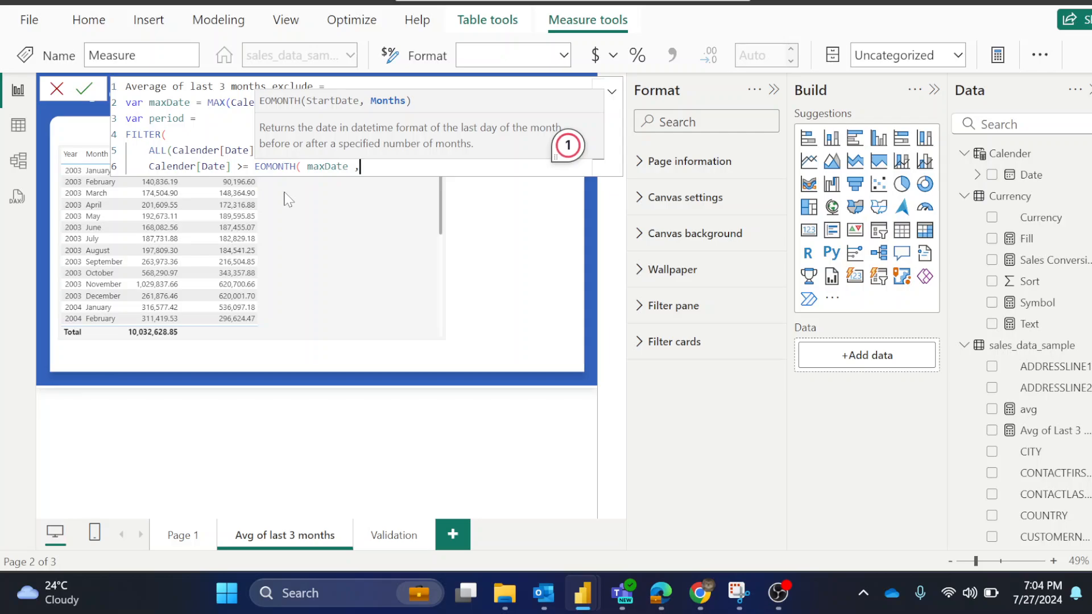
text( -4))
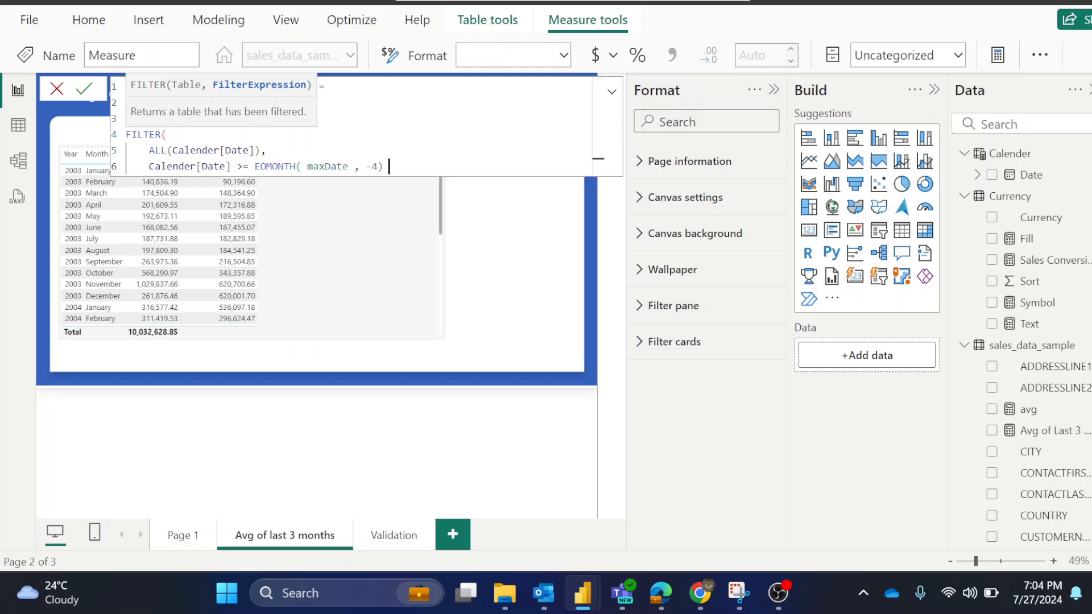
text(+1 && cal)
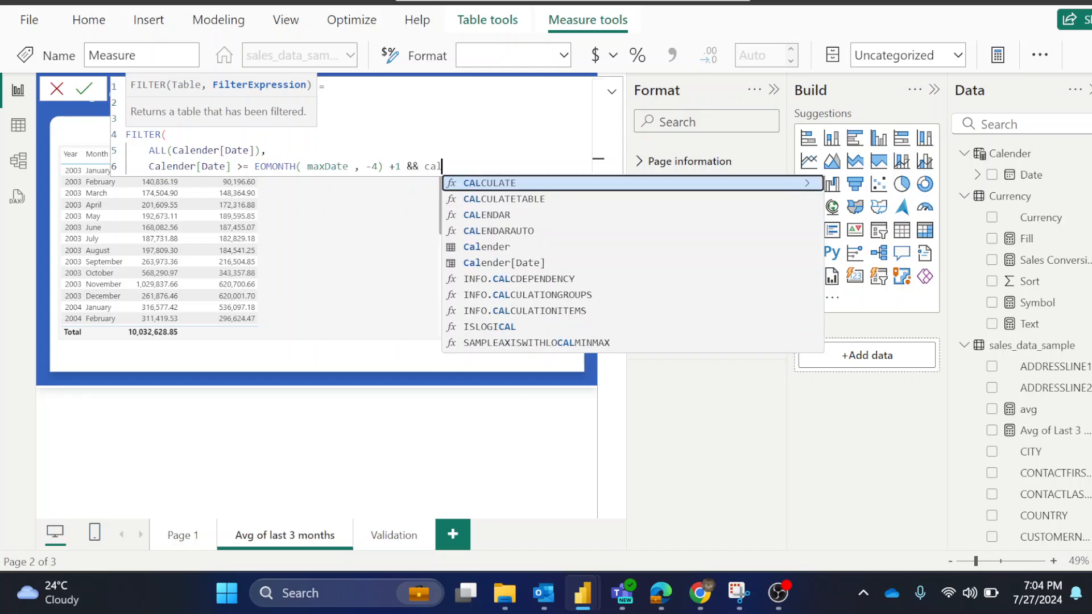
Step: Complete the second condition as Calender[Date] <= EOMONTH(maxDate,-1) and close the FILTER function
key(Down)
key(Down)
key(Down)
key(Down)
key(Down)
key(Tab)
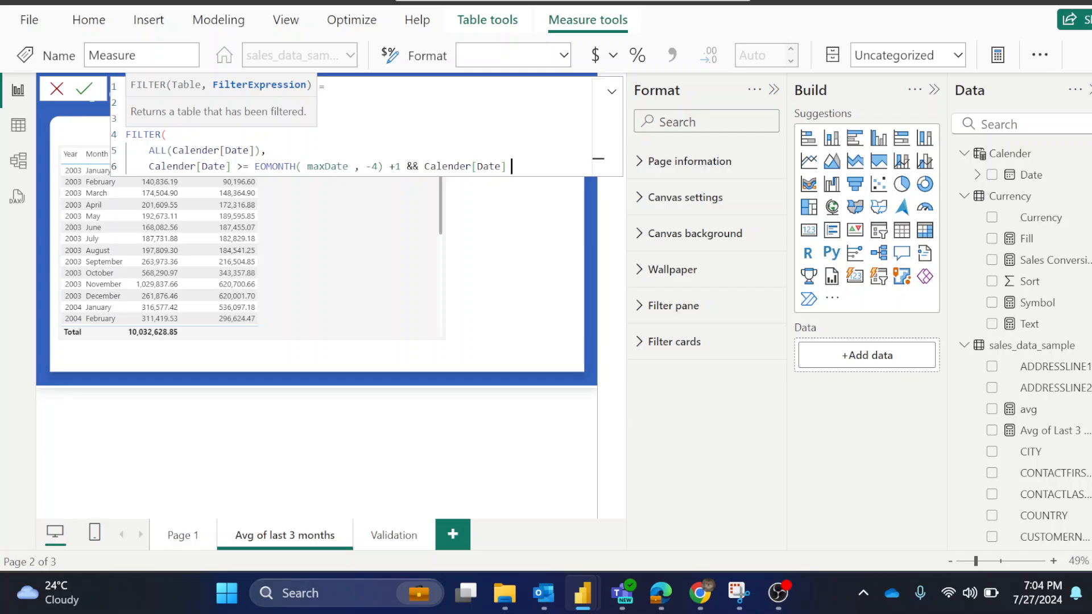
text(<= eo)
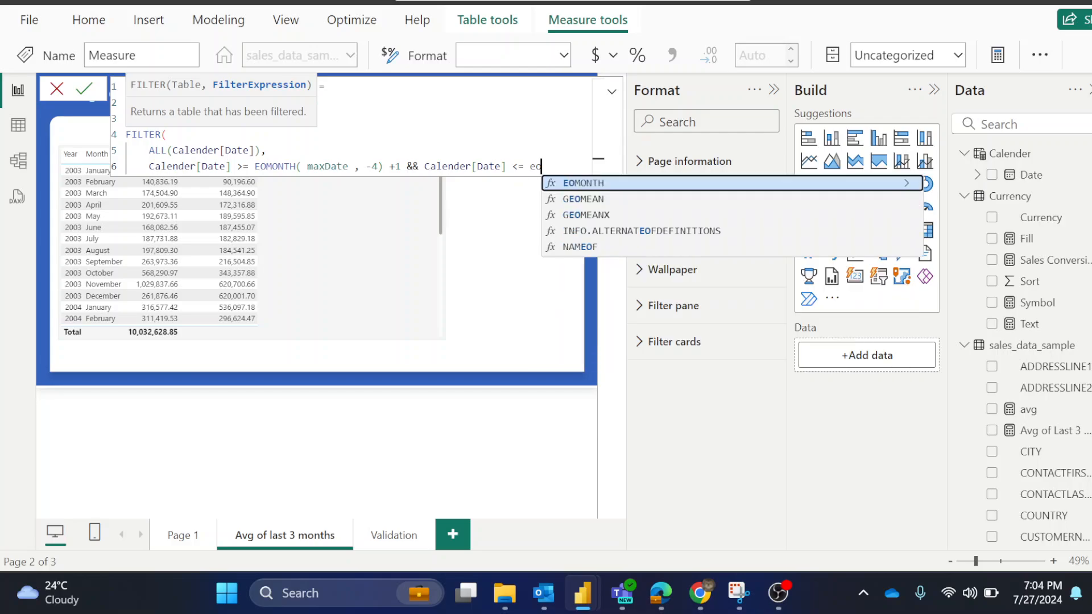
key(Tab)
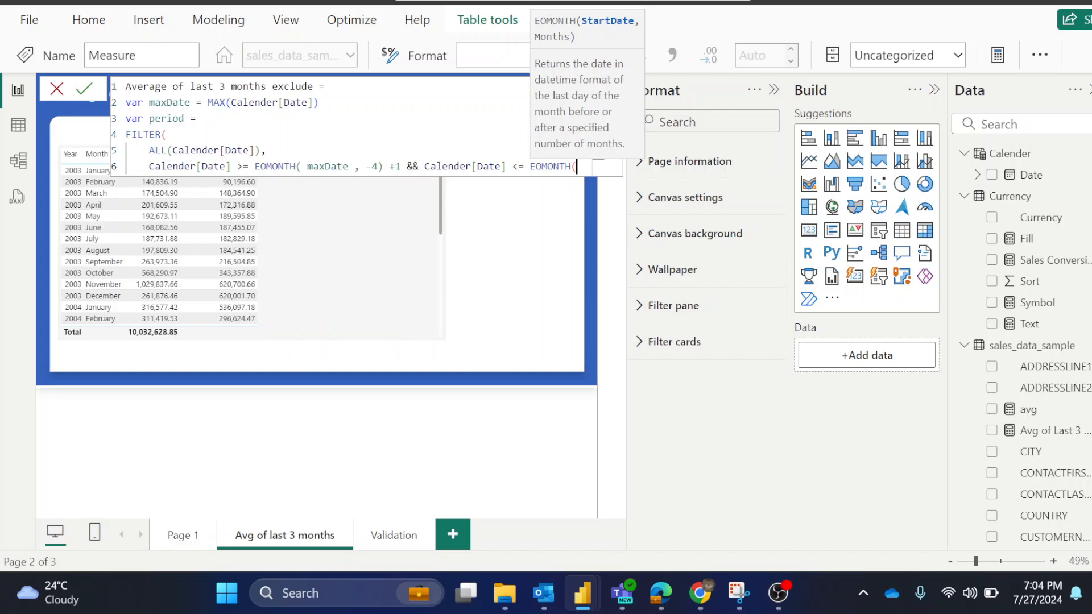
text(max)
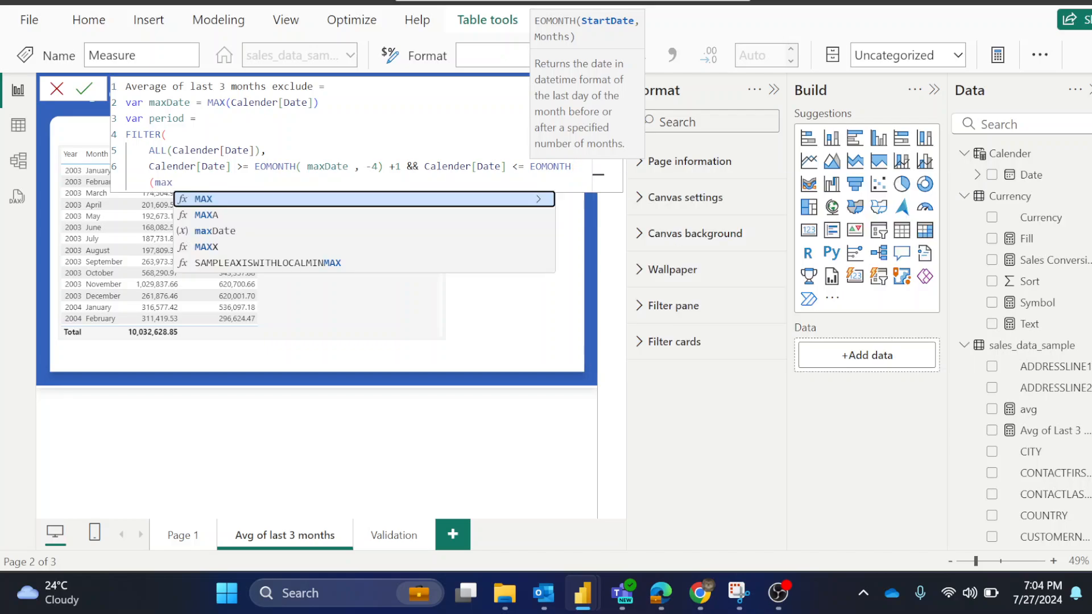
key(Down)
key(Down)
key(Tab)
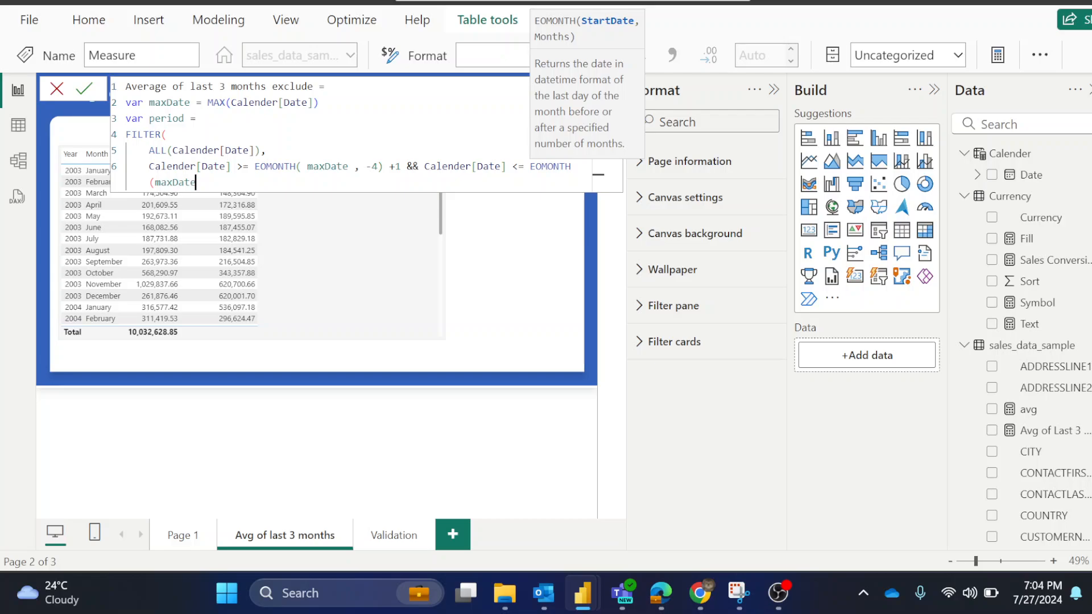
text(,-1)))
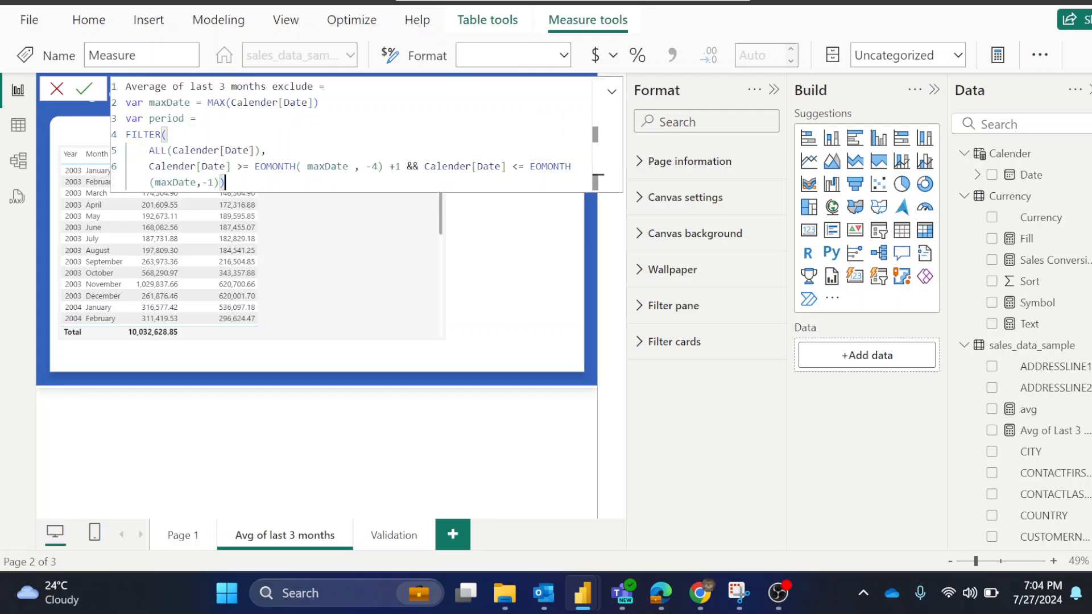
Step: Add a return clause that calculates [Total Sales] with period as the filter
key(Return)
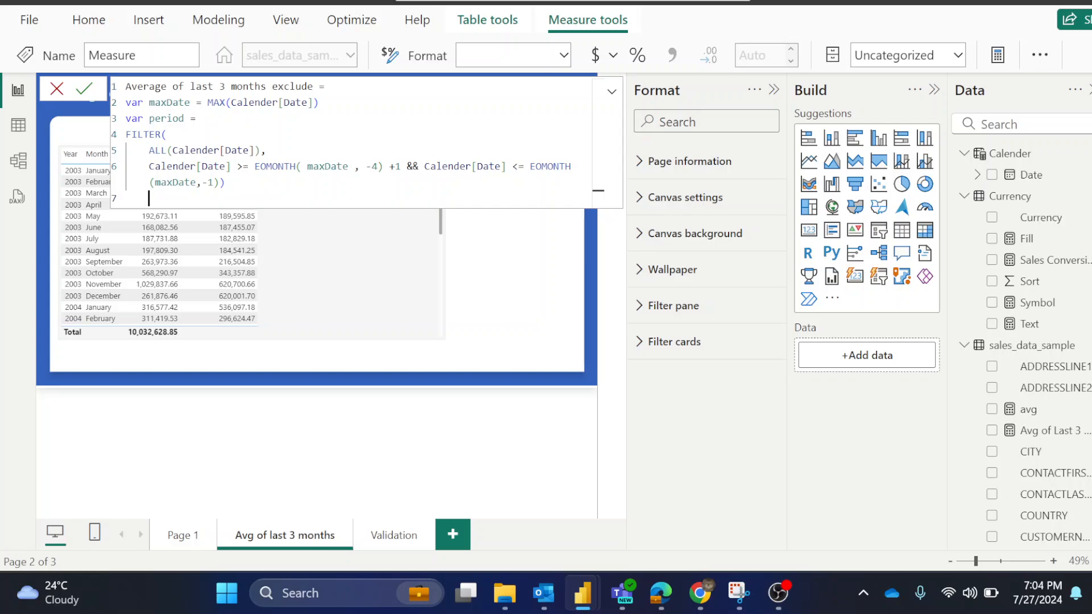
key(BackSpace)
text(return)
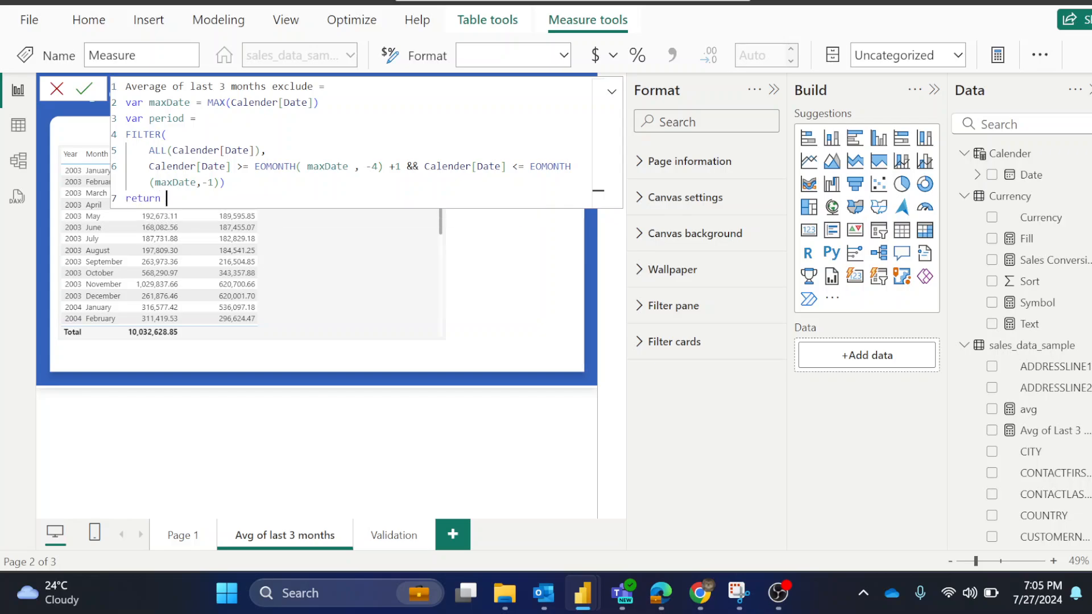
key(Return)
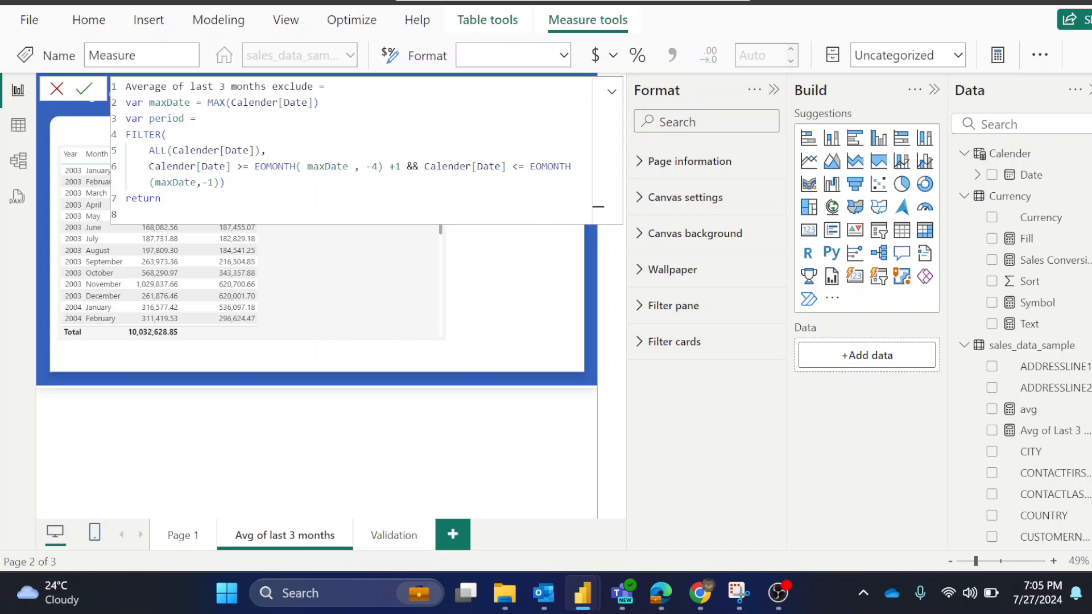
text(cal)
key(Tab)
text(tot)
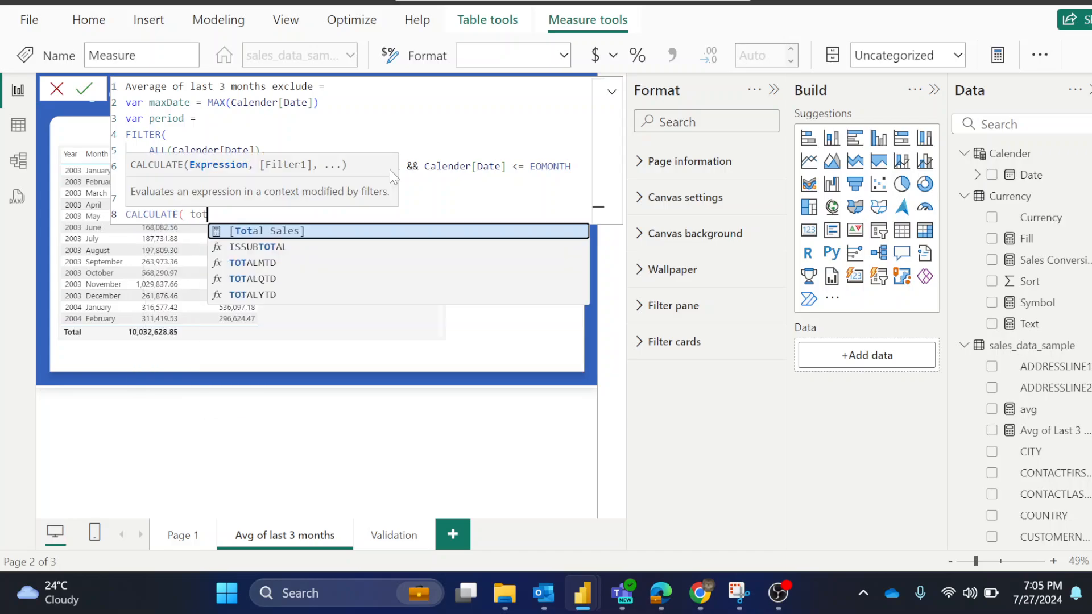
key(Tab)
text(, per)
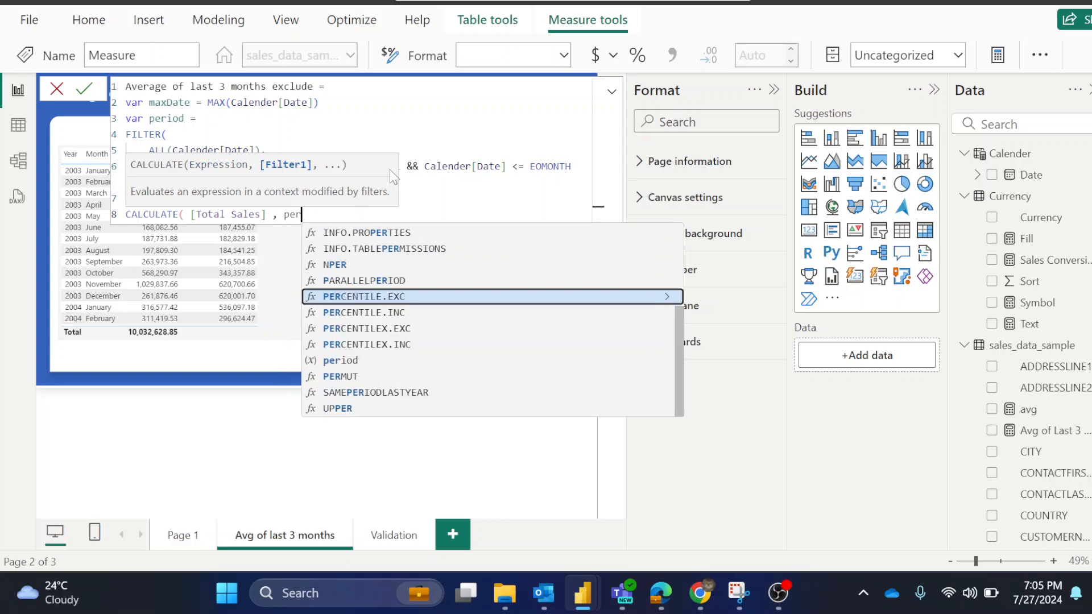
key(Down)
key(Down)
key(Down)
key(Down)
key(Tab)
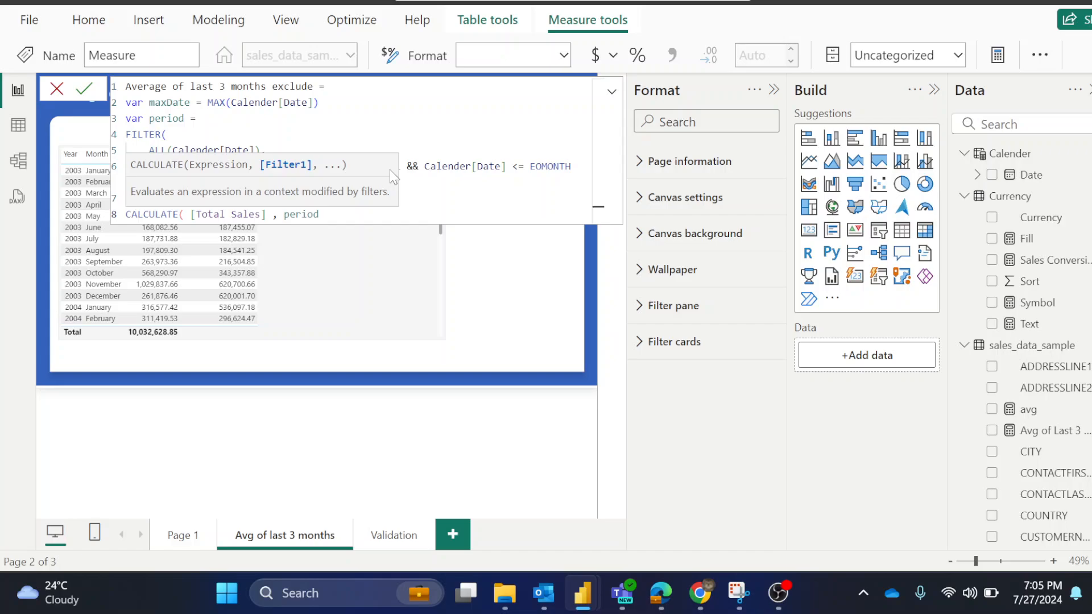
Step: Divide the CALCULATE result by 3 and commit the measure
text() /)
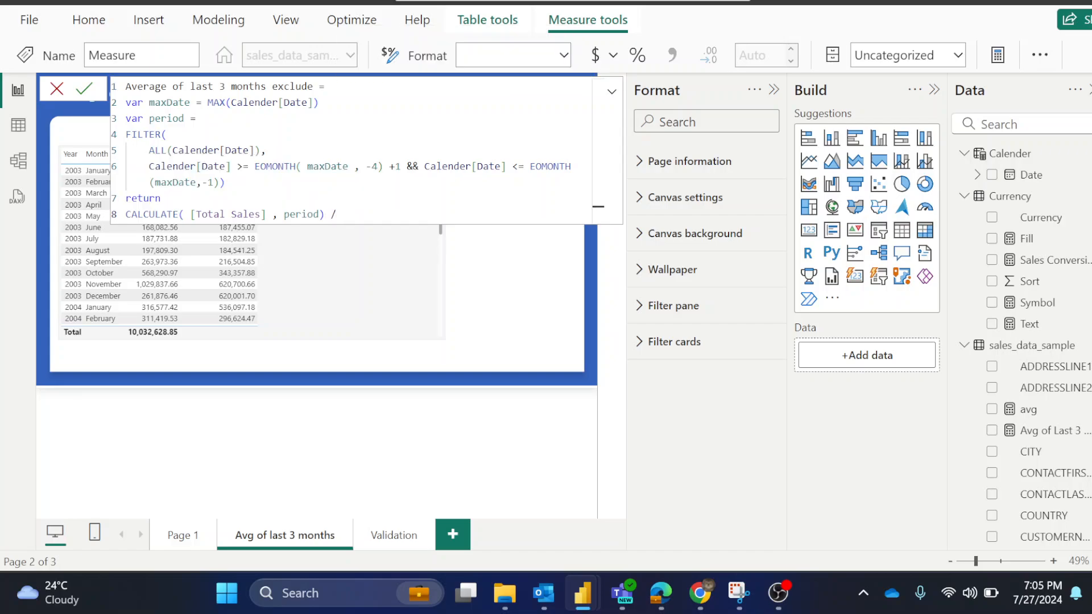
text(3)
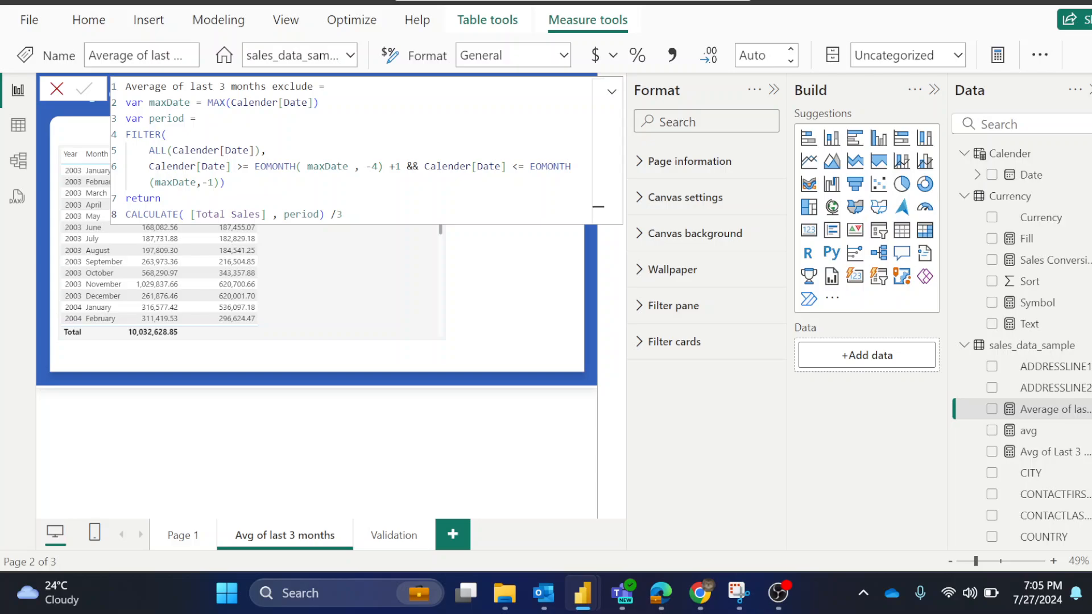
click(343, 214)
click(81, 89)
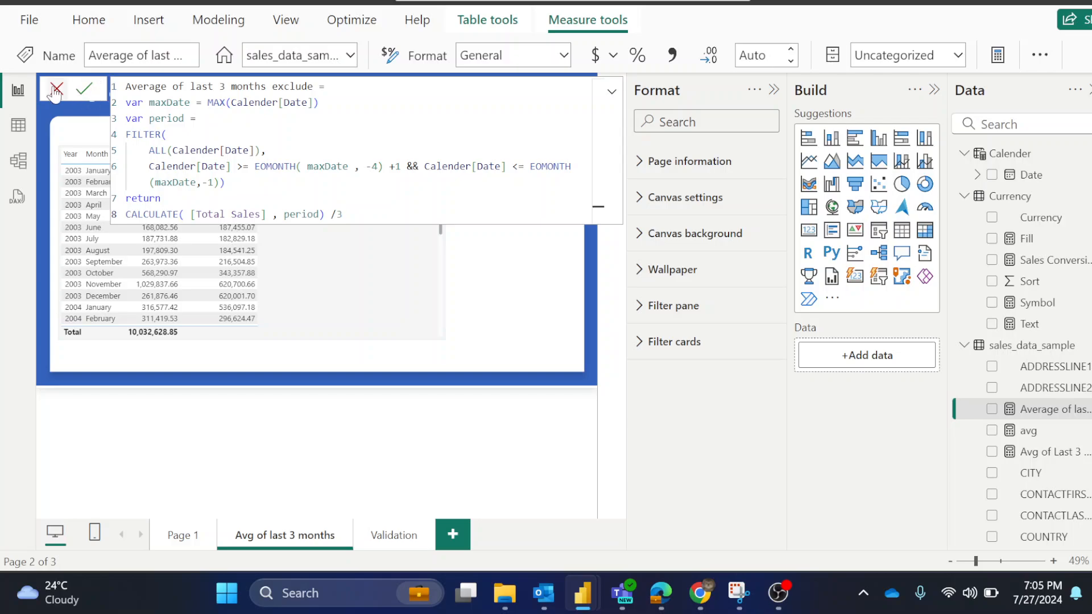
Step: Add the Average of last 3 months exclude measure to the monthly sales table and dismiss the visual suggestions
click(333, 248)
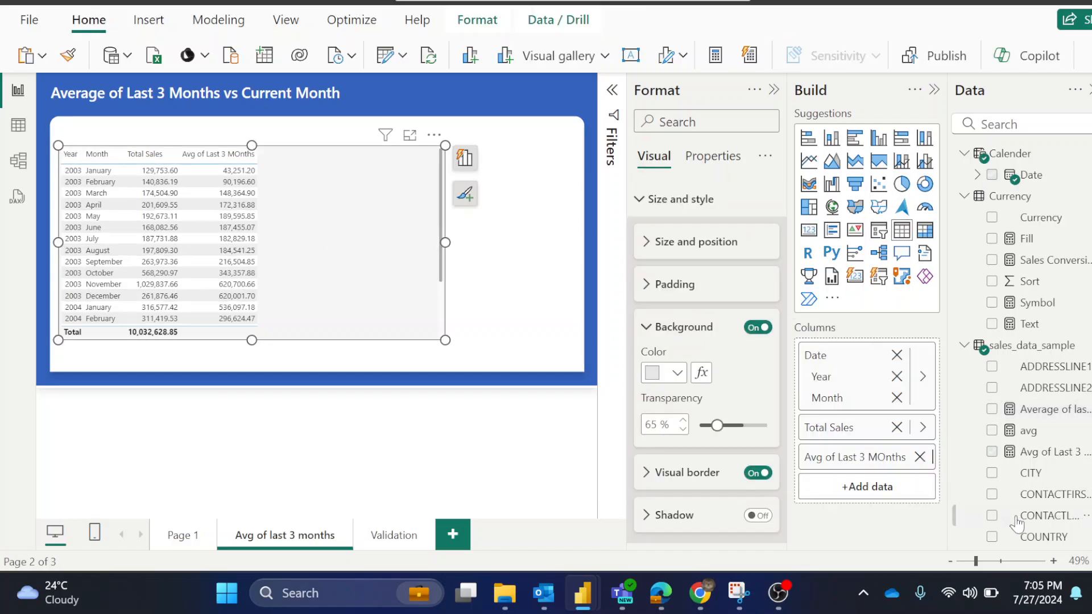
click(992, 410)
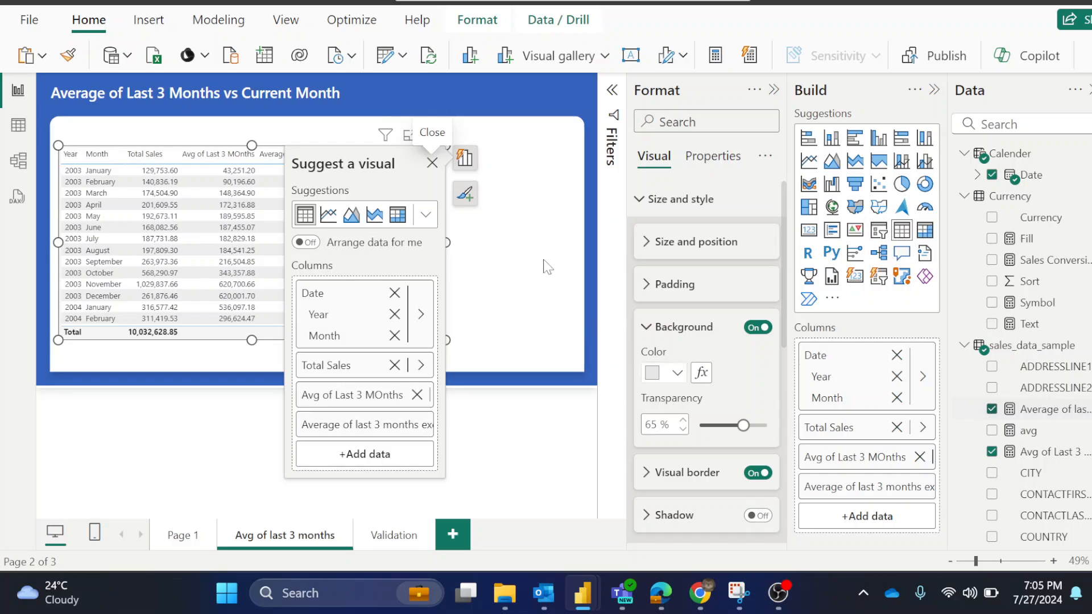
click(432, 163)
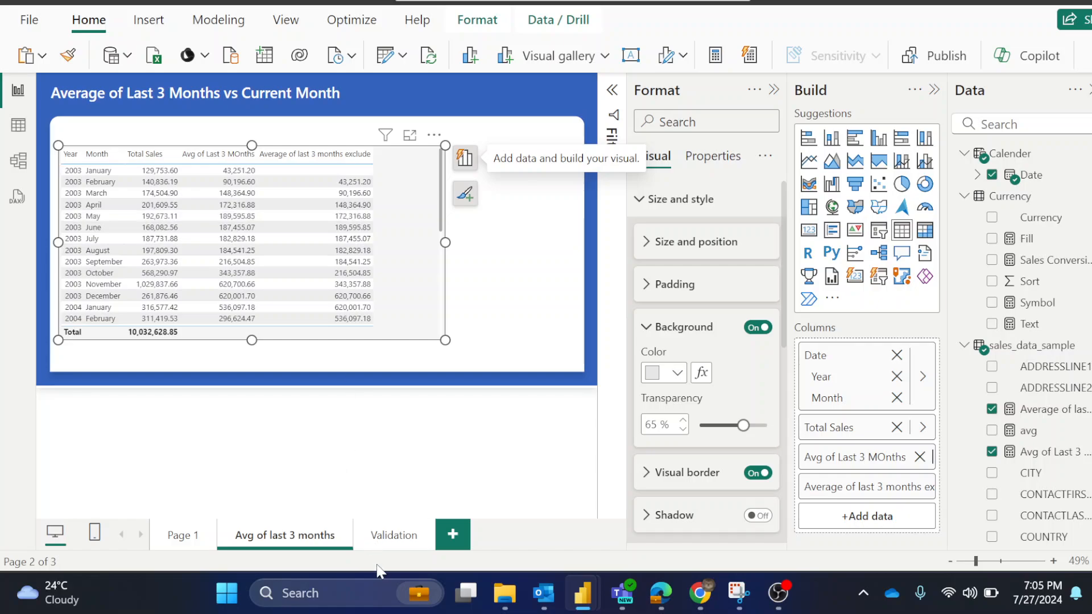
Step: Filter the Validation page to February, March and April 2003 and compare its average with the Avg of last 3 months table
click(396, 536)
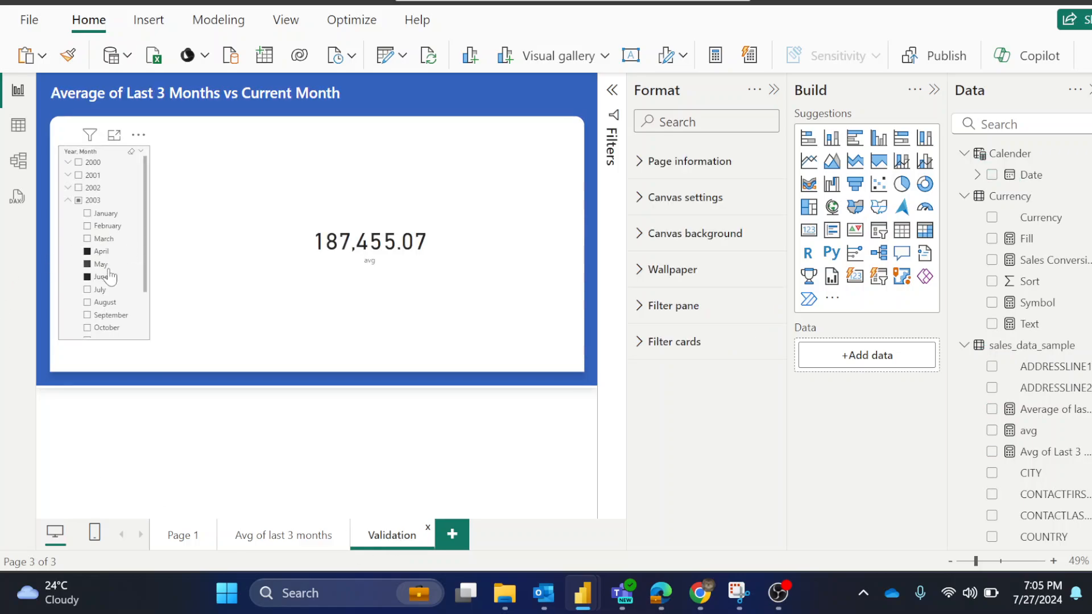
click(96, 256)
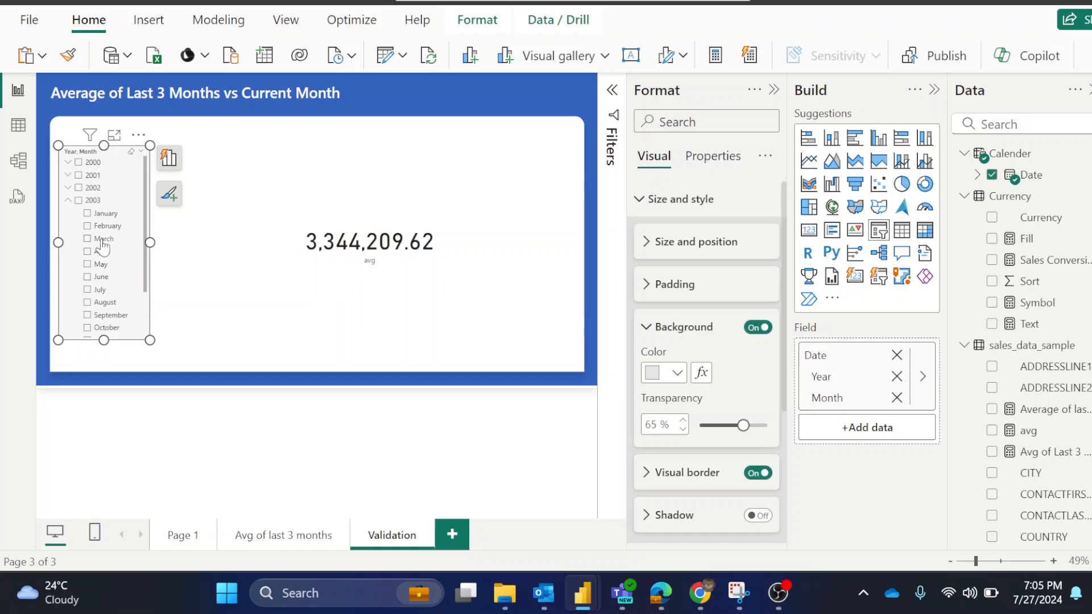
click(102, 239)
click(99, 227)
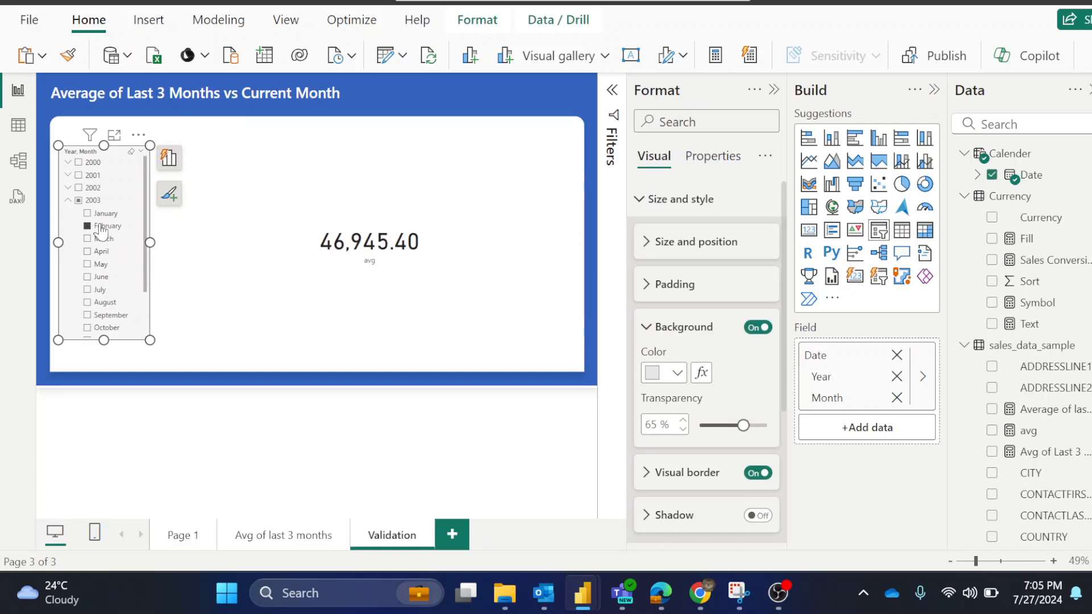
ctrl+click(100, 239)
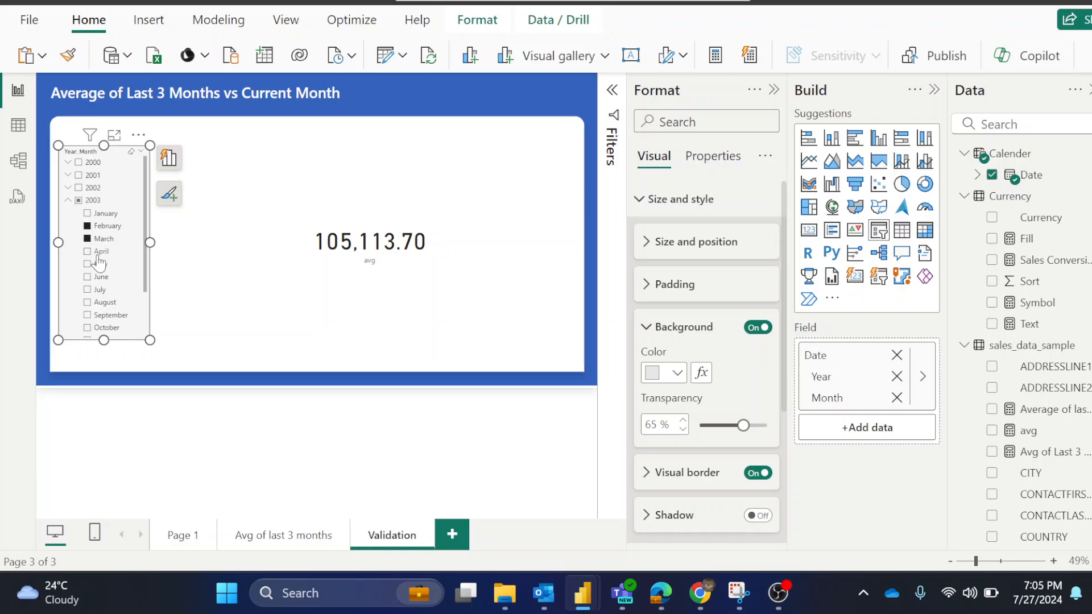
ctrl+click(100, 252)
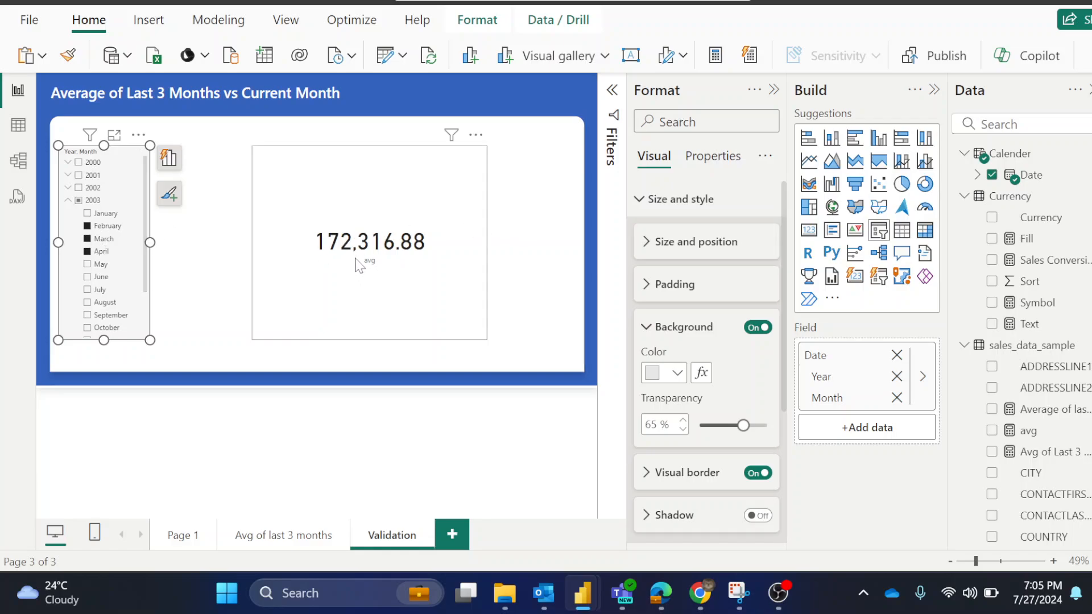
click(305, 545)
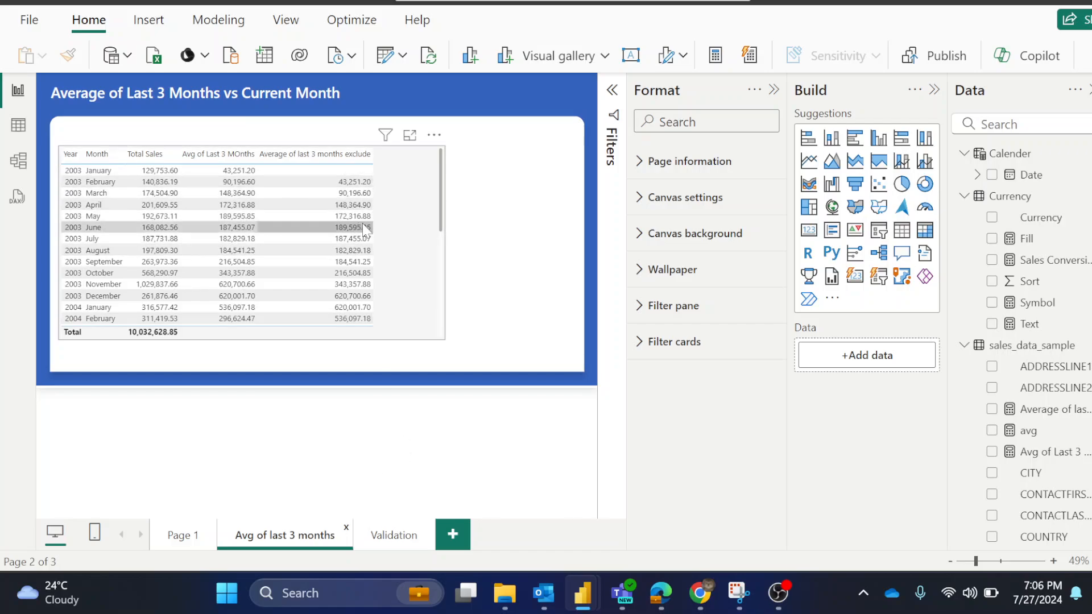
Step: Shift the Validation page's selection to March, April and May 2003, check the average and return to the Avg of last 3 months page
click(388, 537)
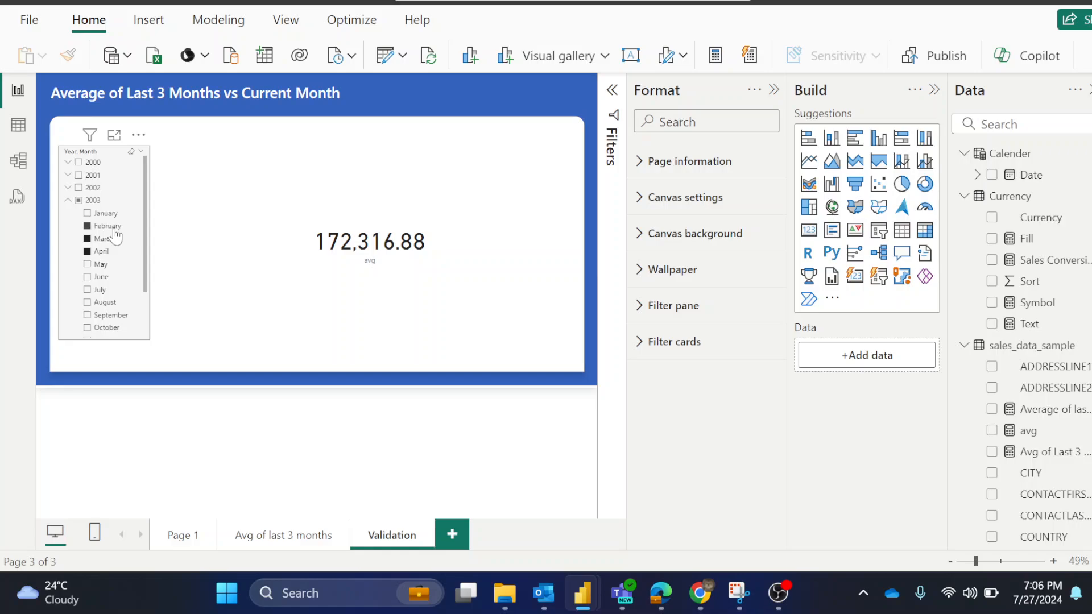
click(108, 227)
click(93, 265)
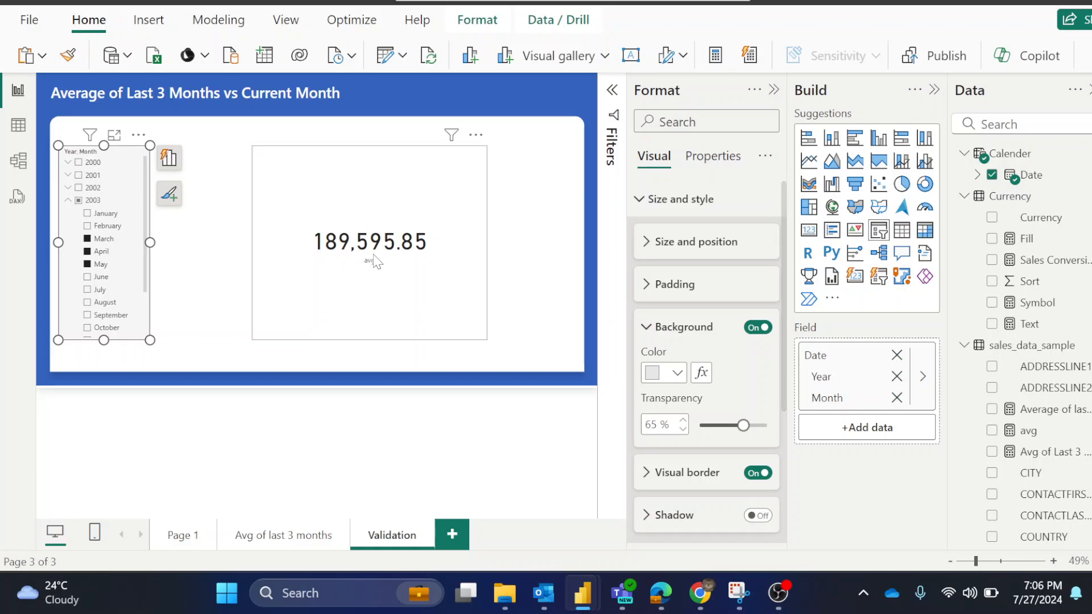
click(267, 535)
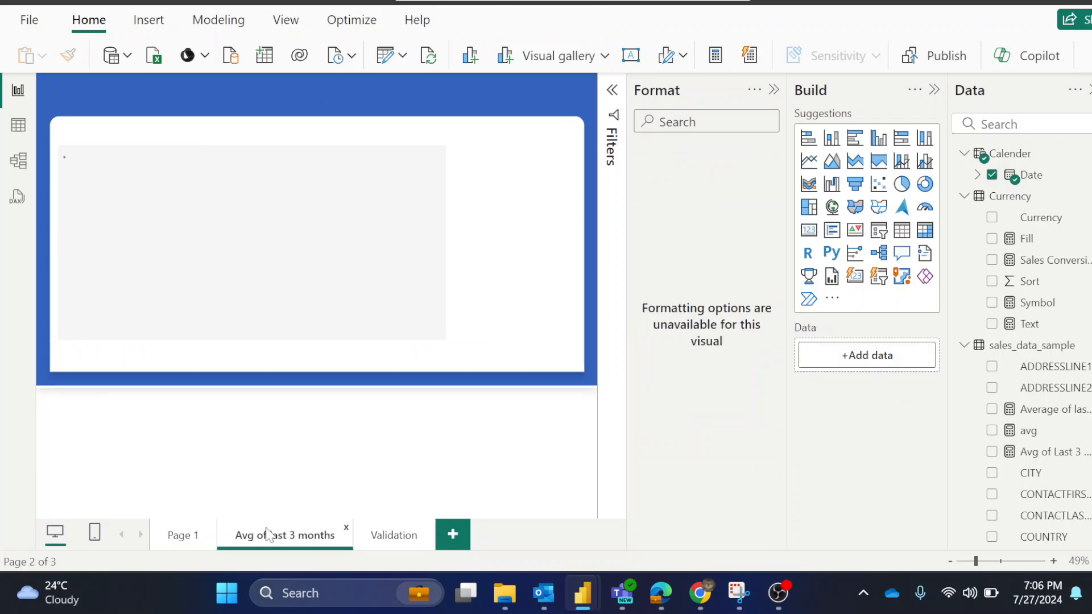